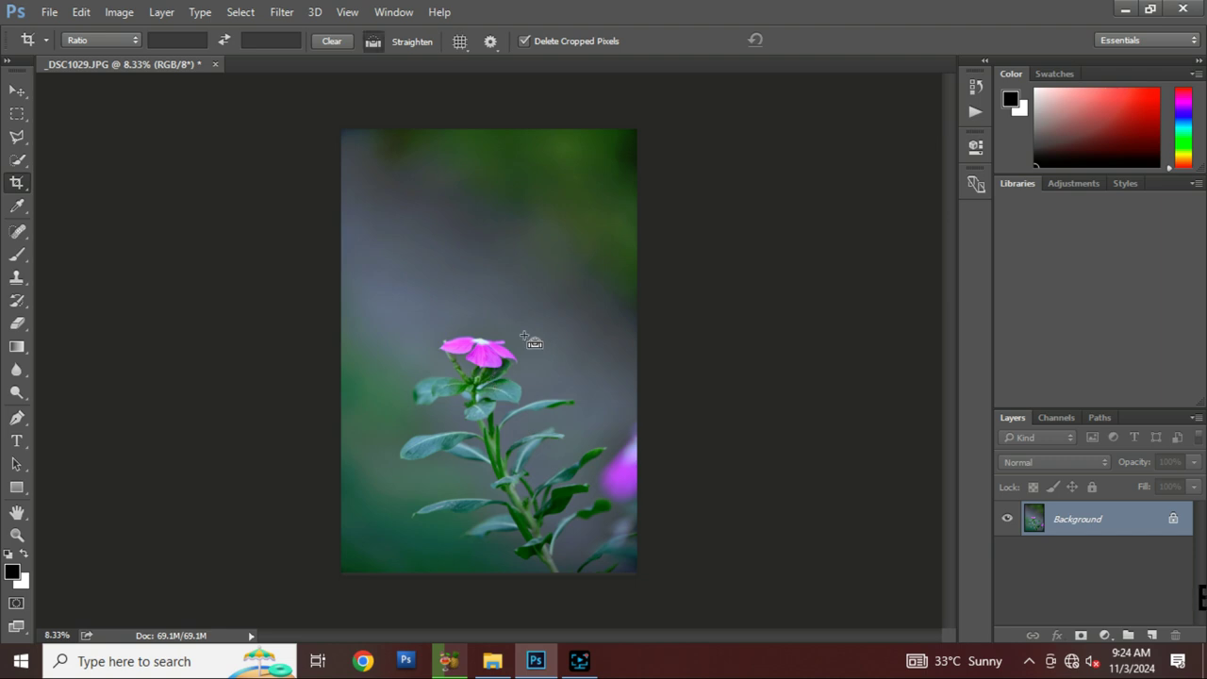
Open the Filter menu for the flower photo _DSC1029.JPG.
left_click(283, 13)
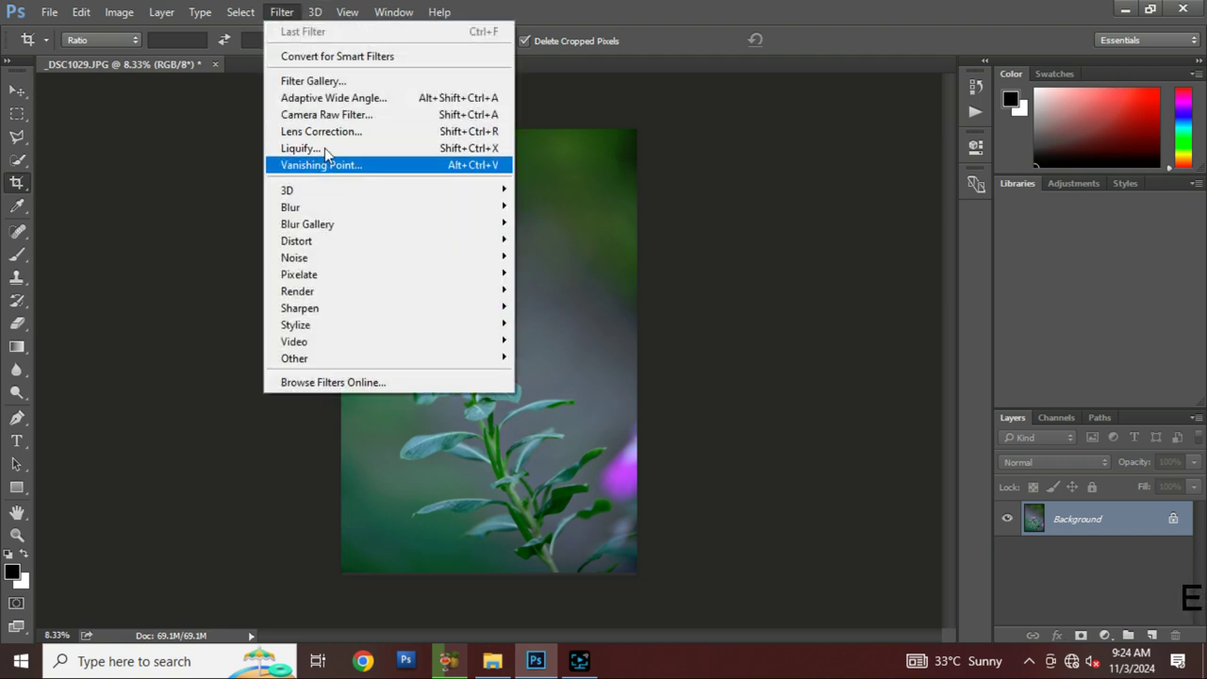
Apply Camera Raw with Contrast and Highlights -30, Shadows -24, Whites -17.
left_click(345, 115)
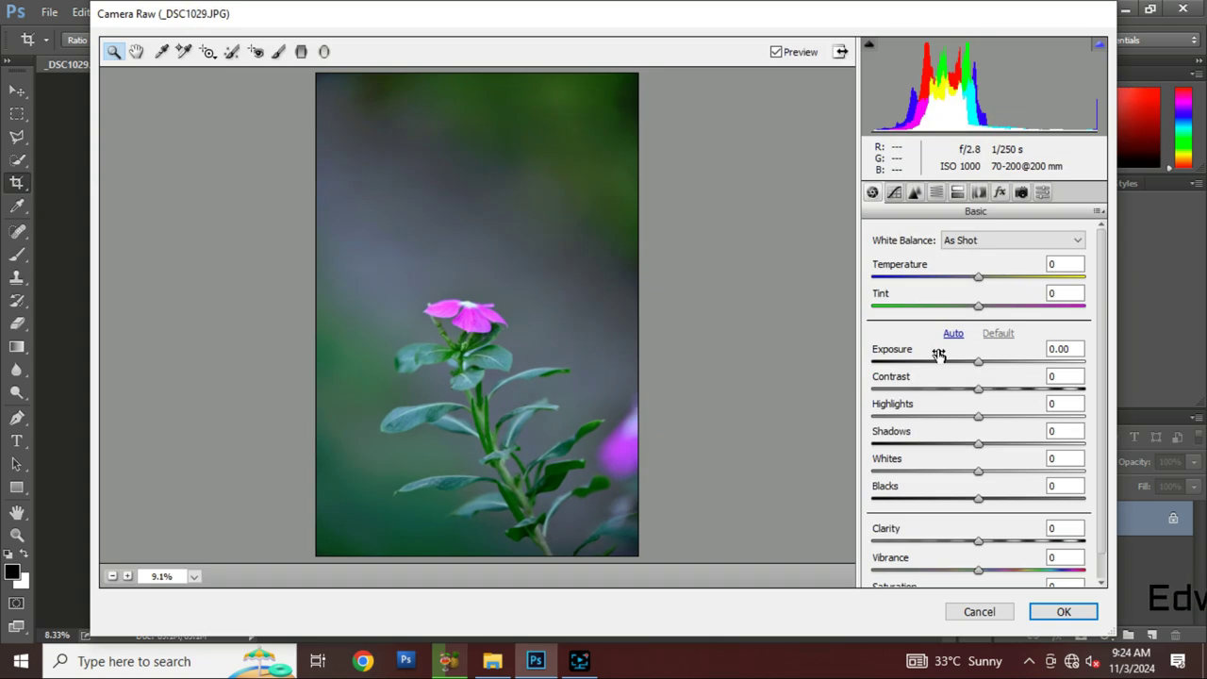
left_click_drag(980, 369, 977, 371)
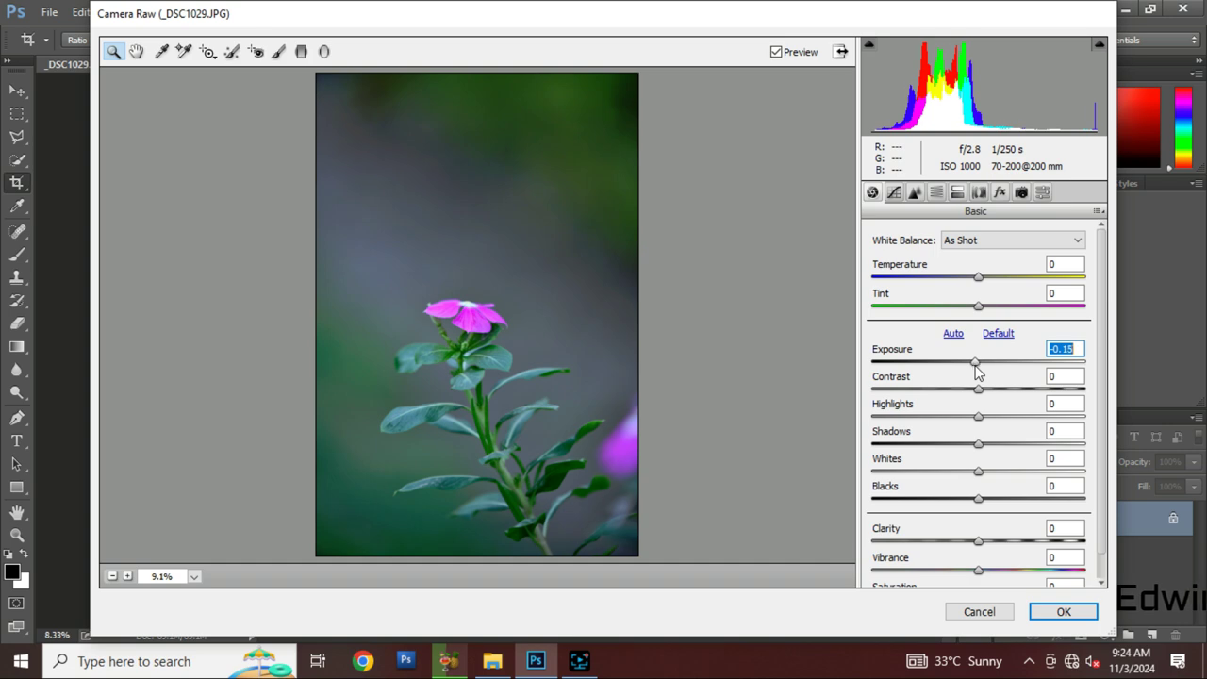
type("0")
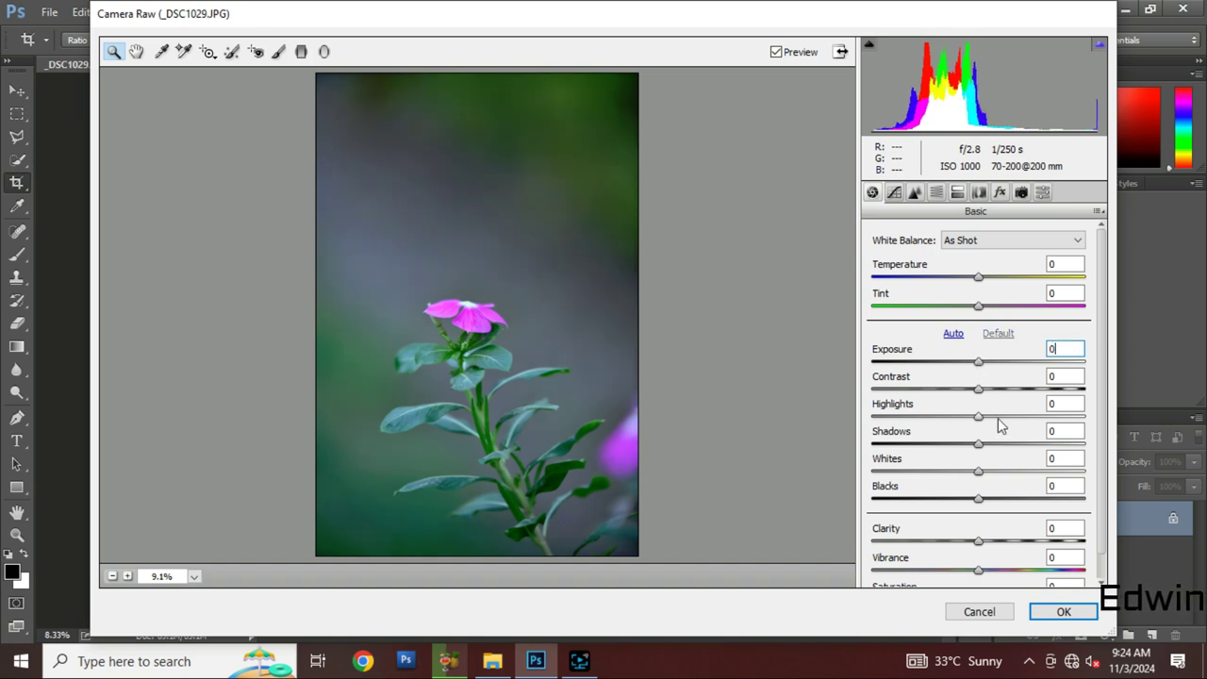
mouse_move(981, 392)
left_mouse_down()
mouse_move(962, 398)
mouse_move(1022, 398)
mouse_move(941, 396)
mouse_move(1045, 399)
mouse_move(927, 403)
mouse_move(1025, 423)
mouse_move(930, 425)
mouse_move(997, 453)
mouse_move(940, 458)
mouse_move(983, 459)
mouse_move(954, 462)
mouse_move(957, 480)
mouse_move(941, 485)
mouse_move(1098, 472)
mouse_move(963, 478)
mouse_move(1003, 498)
mouse_move(957, 500)
mouse_move(1007, 503)
left_mouse_up()
type("00")
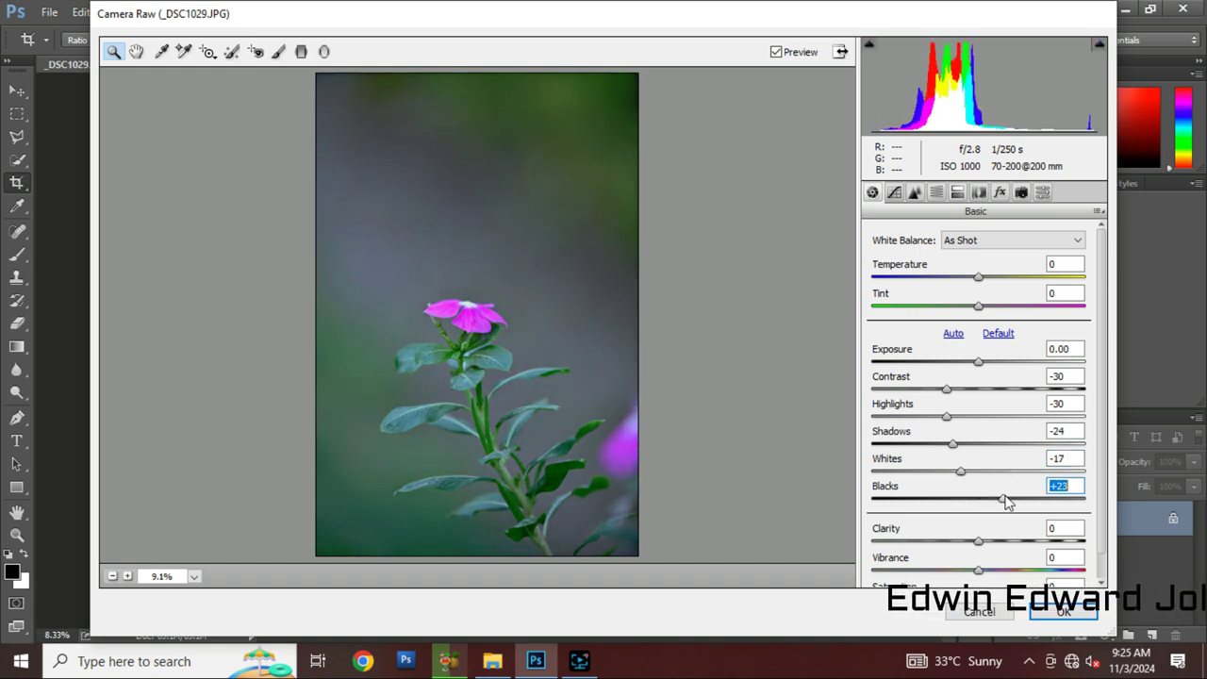
double_click(1006, 501)
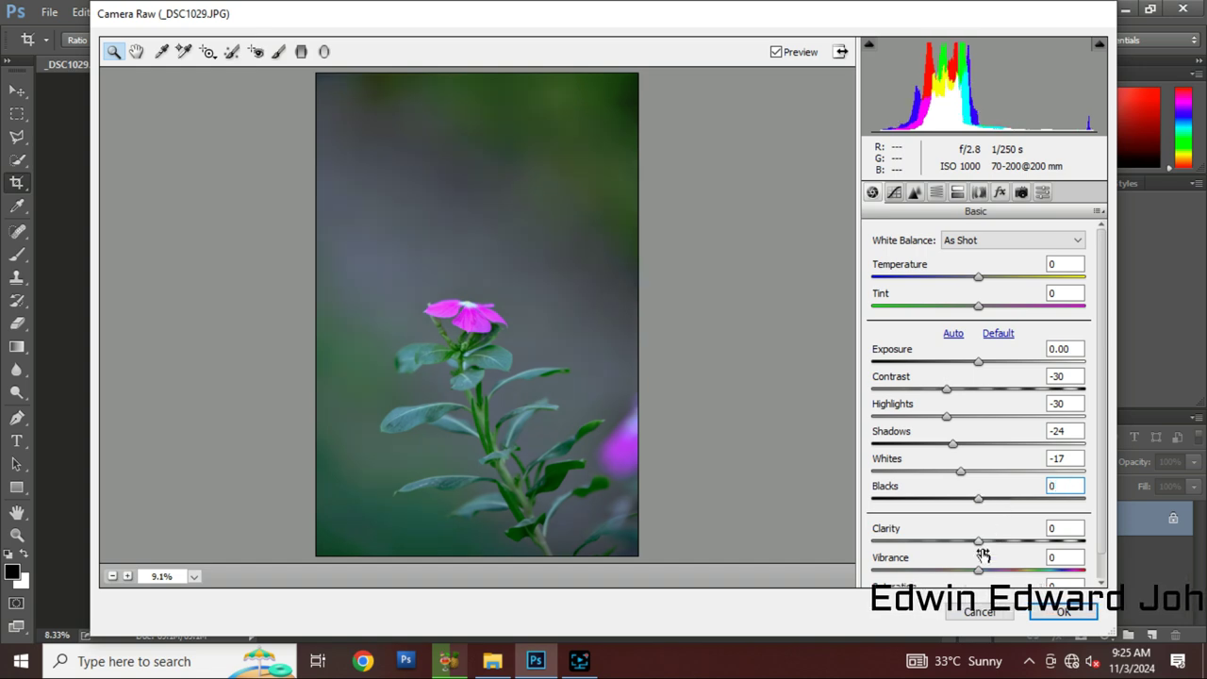
Raise Clarity to +29, Vibrance to +7 and Saturation to +9.
scroll(995, 462, "down", 1)
left_click_drag(979, 544, 989, 572)
left_click_drag(979, 514, 1012, 526)
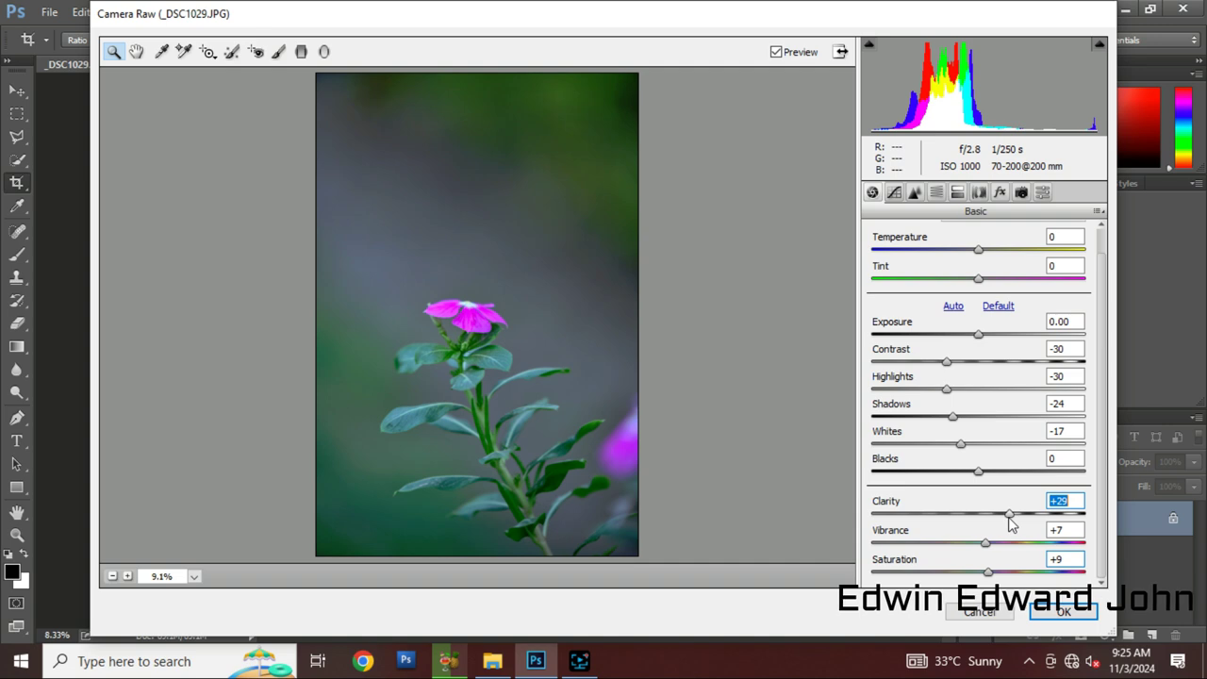
left_click_drag(425, 262, 577, 401)
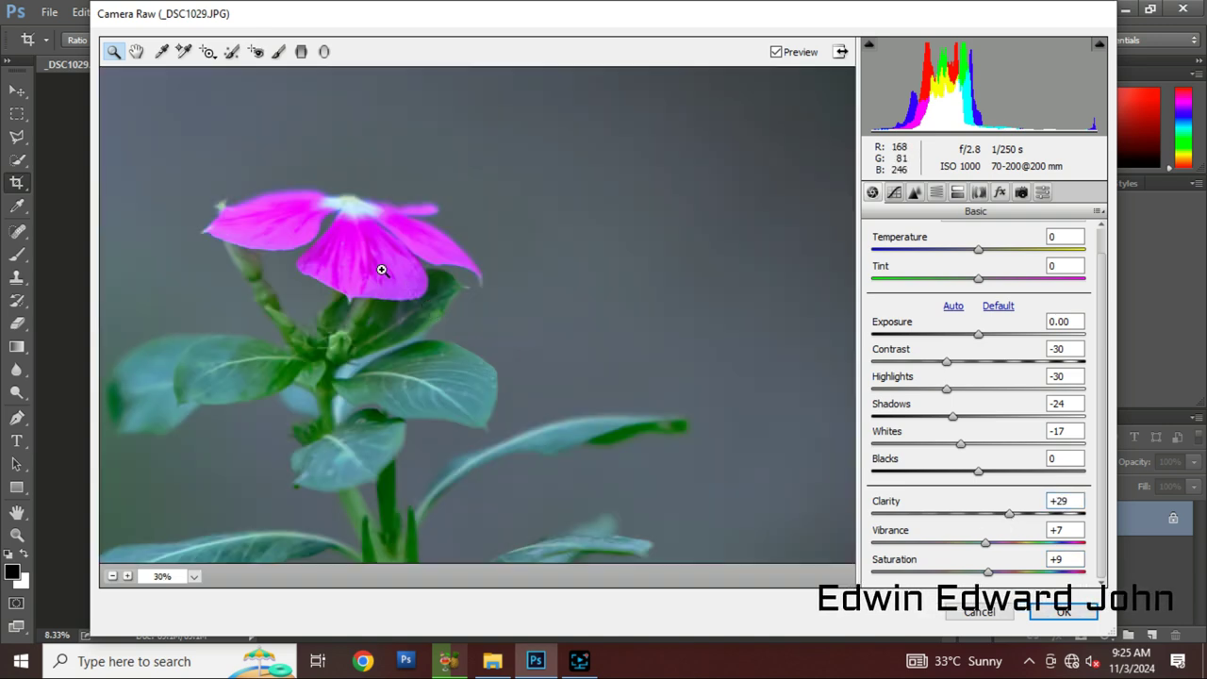
right_click(381, 269)
left_click(439, 364)
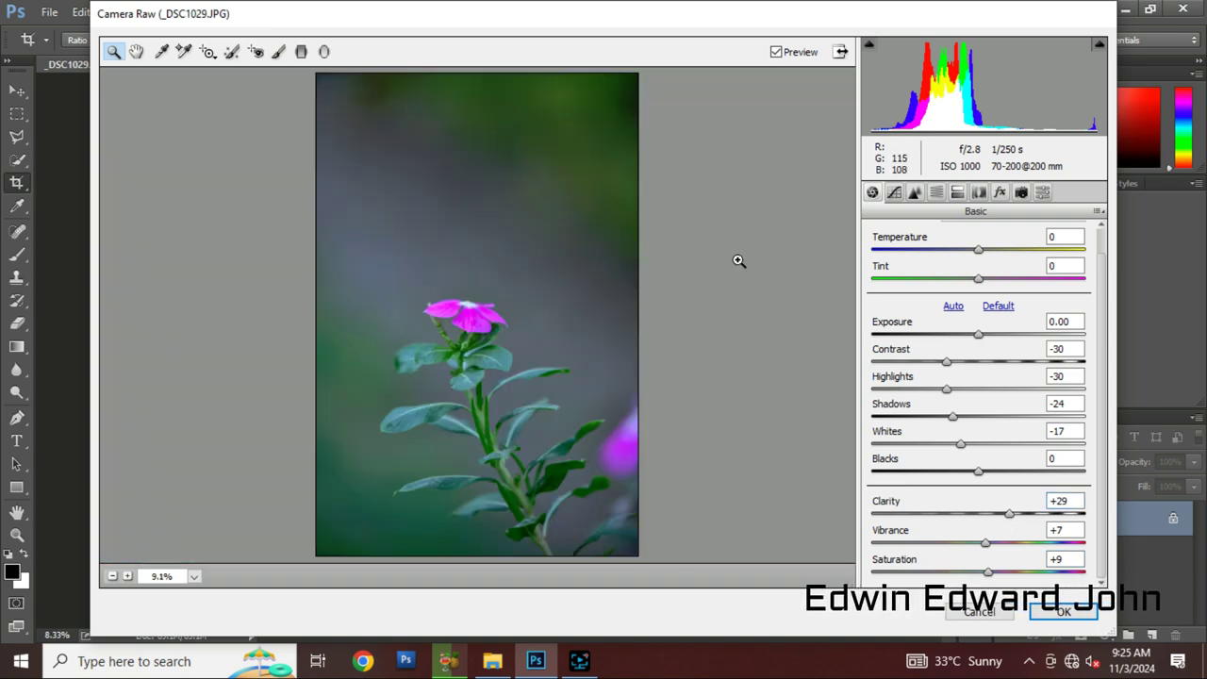
In HSL/Grayscale, try hue shifts on Yellows, Greens and Aquas, then zero them.
left_click(935, 193)
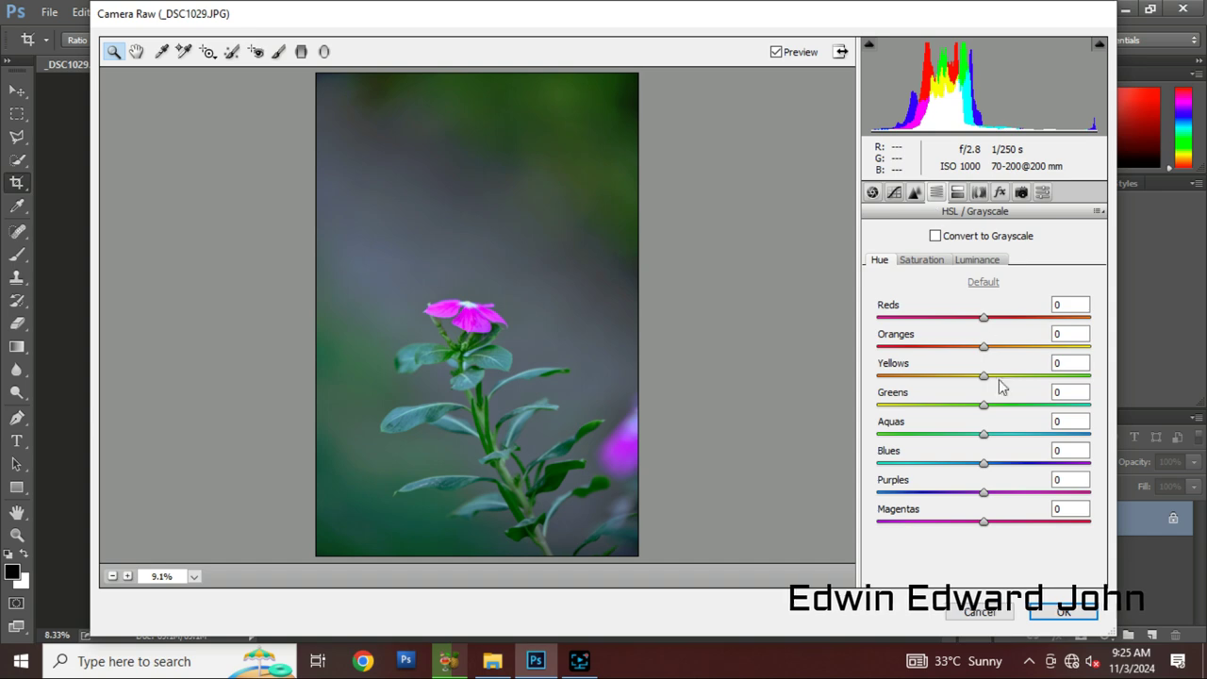
left_click(982, 377)
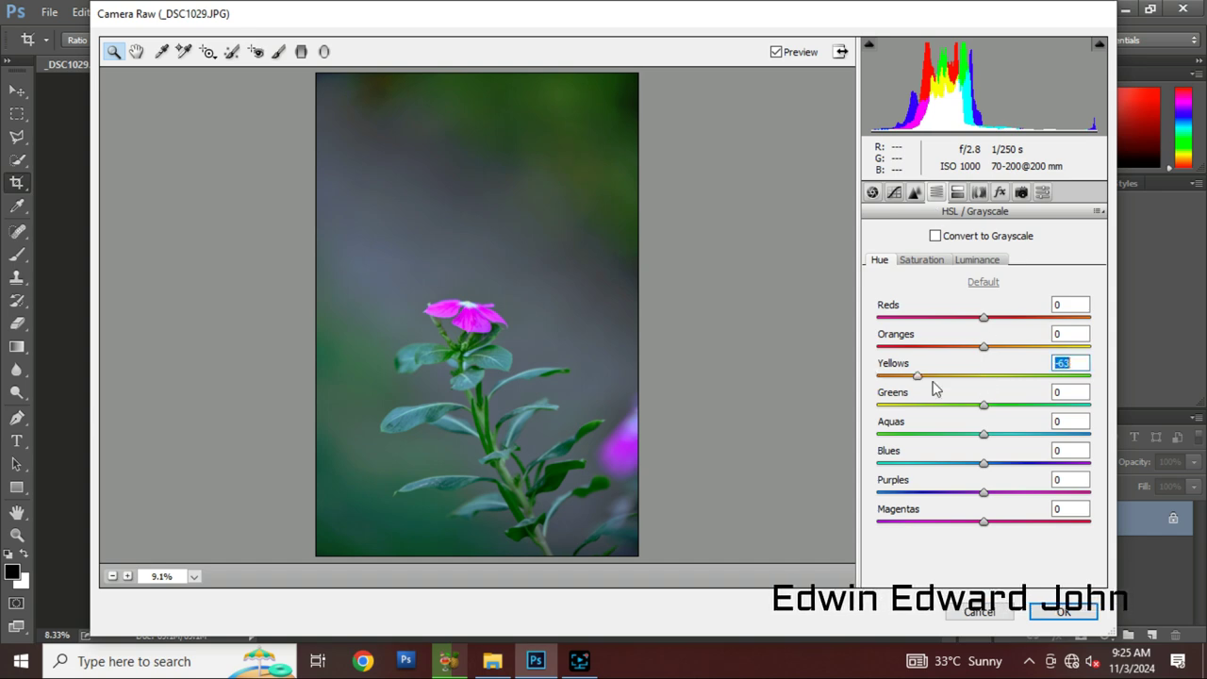
left_click(981, 405)
left_click_drag(881, 406, 1089, 405)
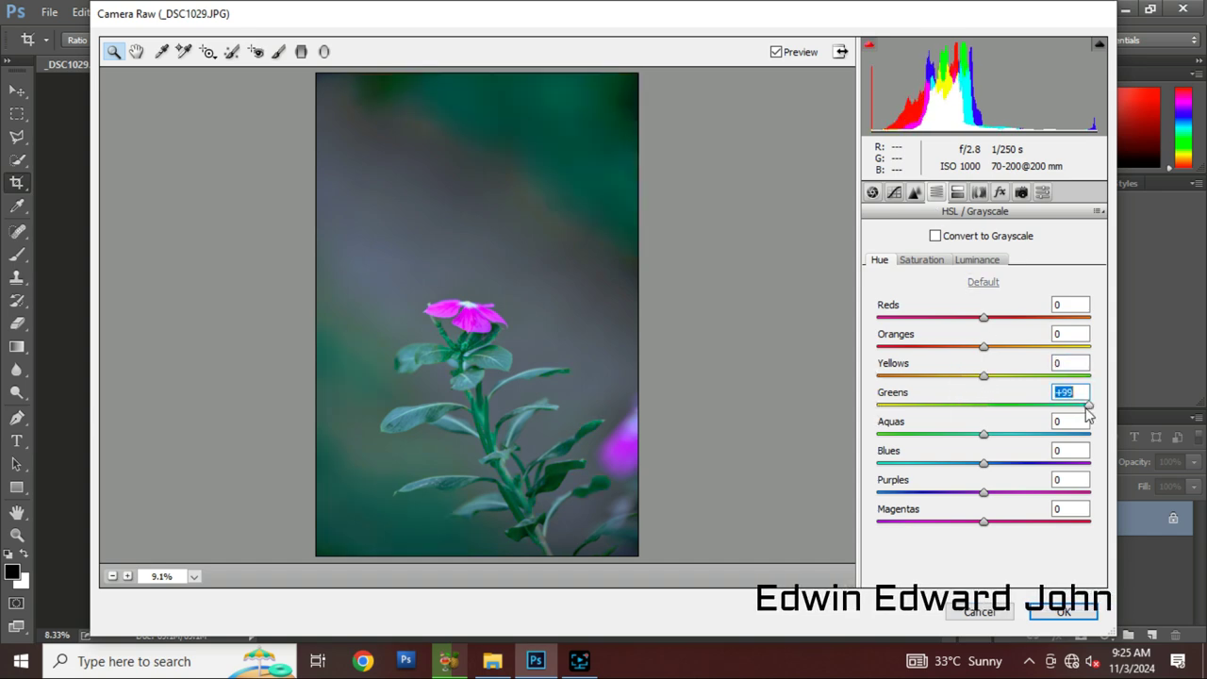
type("0")
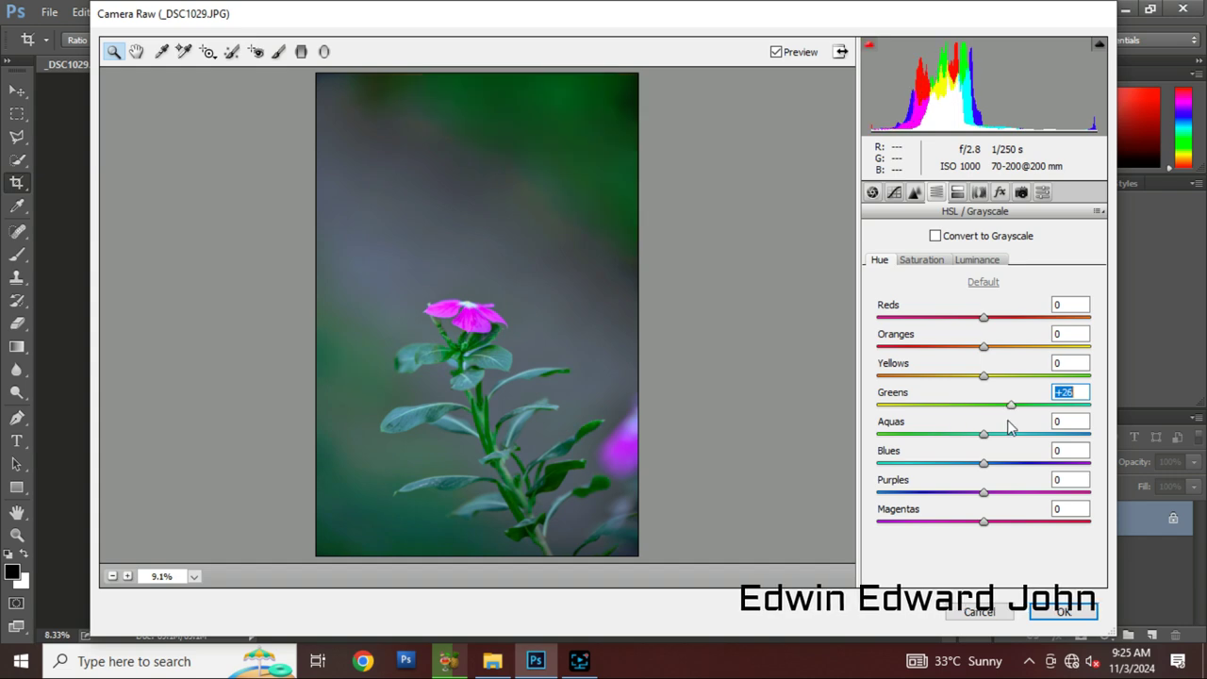
left_click_drag(984, 434, 1066, 434)
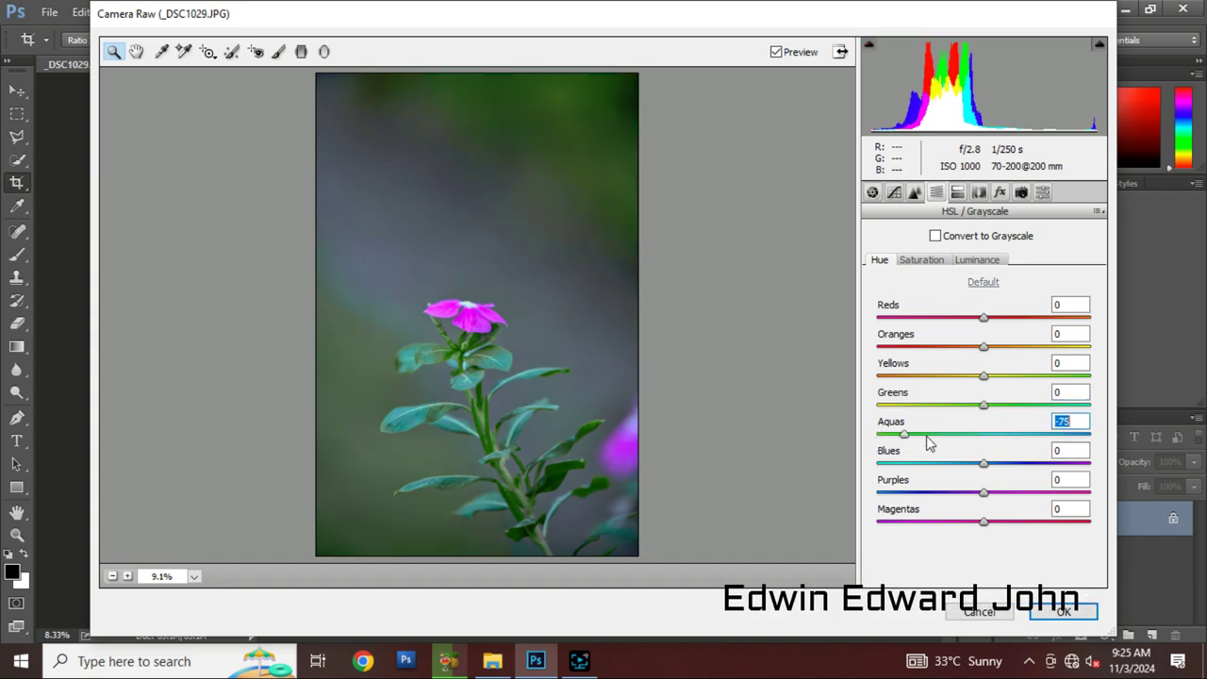
type("0")
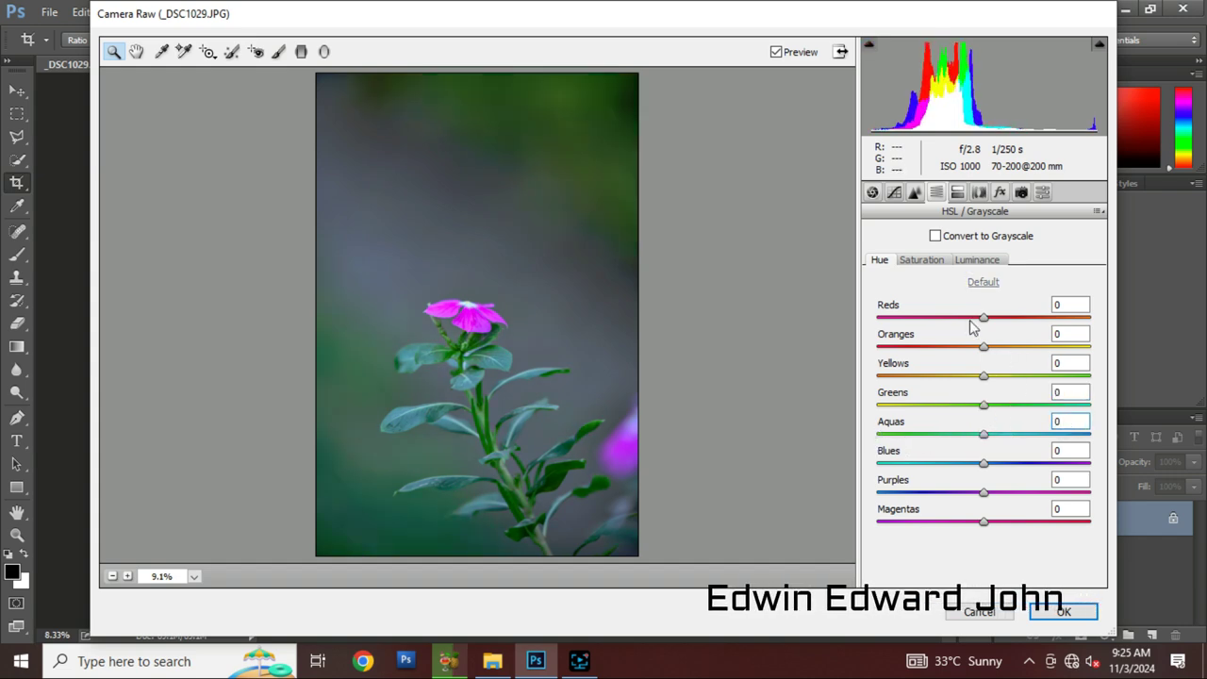
Boost saturation: Yellows +18, Greens +22, Aquas +31, Blues +48.
left_click(925, 261)
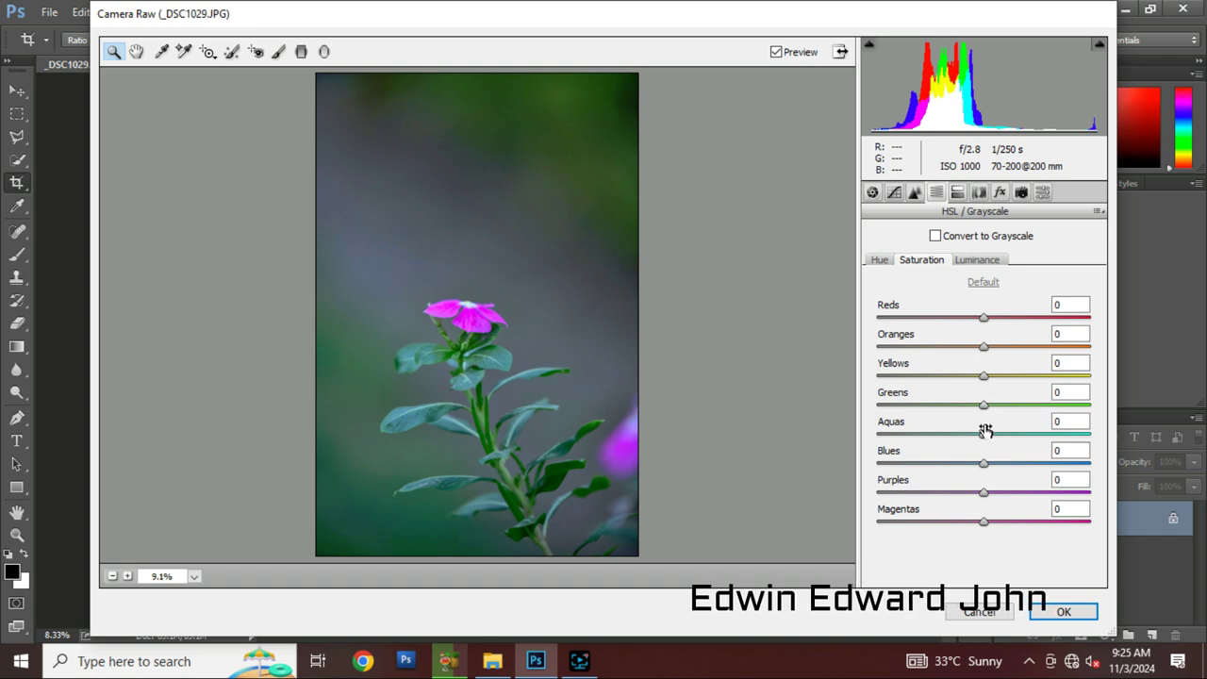
mouse_move(984, 434)
left_mouse_down()
mouse_move(1016, 434)
mouse_move(1035, 463)
left_mouse_up()
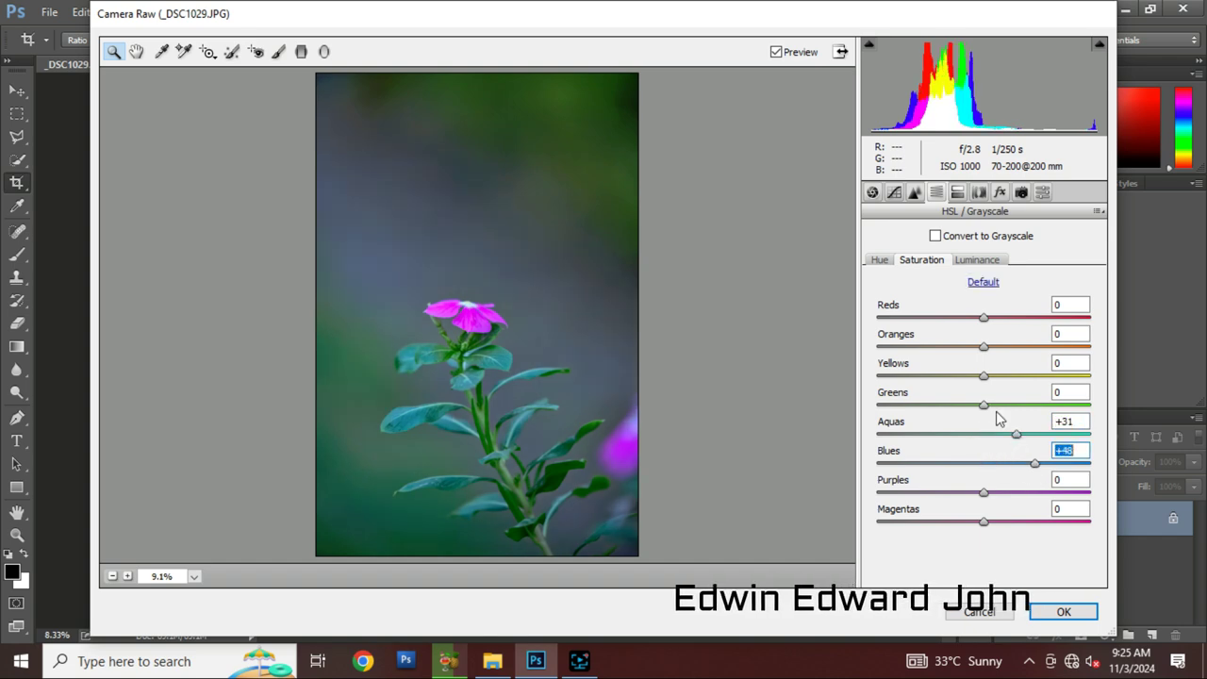
mouse_move(984, 405)
left_mouse_down()
mouse_move(1006, 405)
mouse_move(1003, 376)
left_mouse_up()
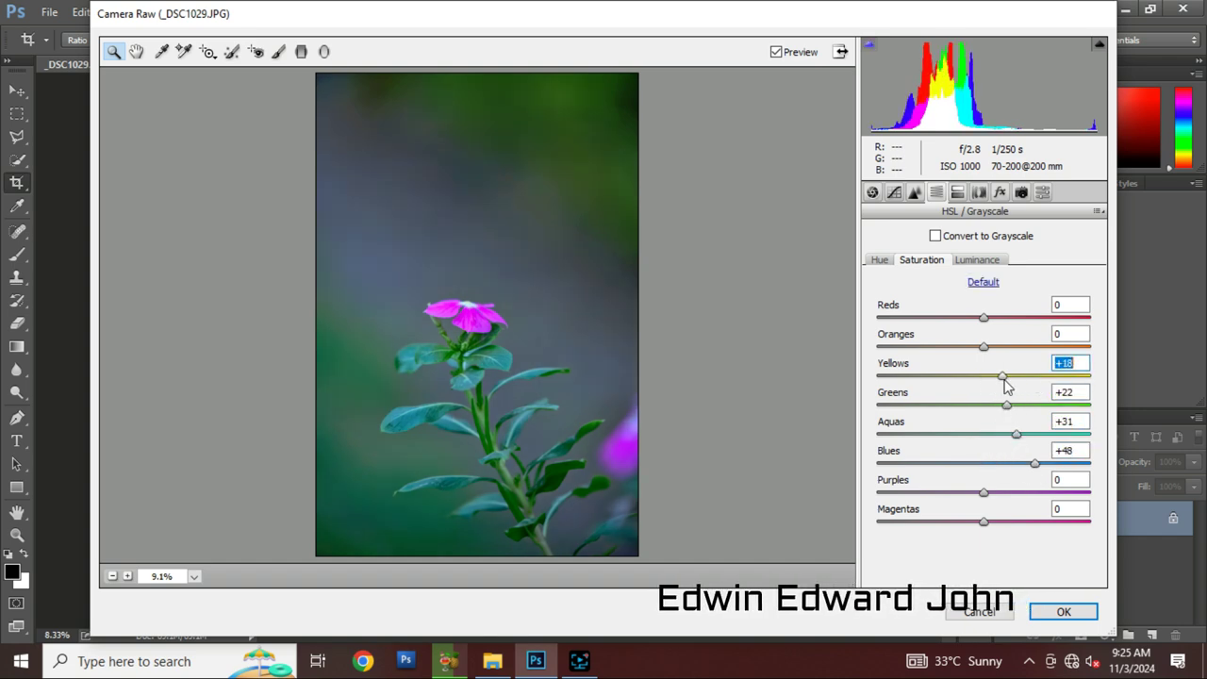
Set luminance Greens +22, Aquas -21 and Blues +33.
left_click(977, 261)
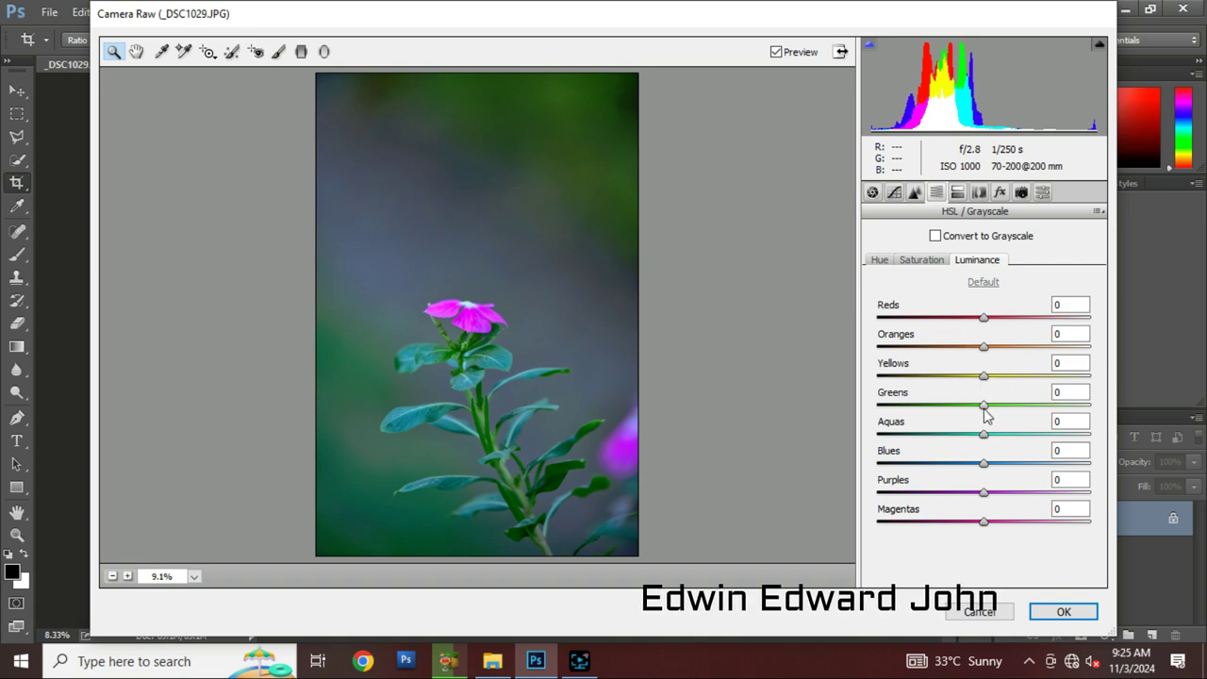
mouse_move(984, 405)
left_mouse_down()
mouse_move(962, 434)
mouse_move(966, 463)
mouse_move(1050, 463)
mouse_move(989, 482)
mouse_move(1056, 482)
mouse_move(988, 481)
mouse_move(1021, 480)
left_mouse_up()
left_click_drag(975, 406, 1010, 418)
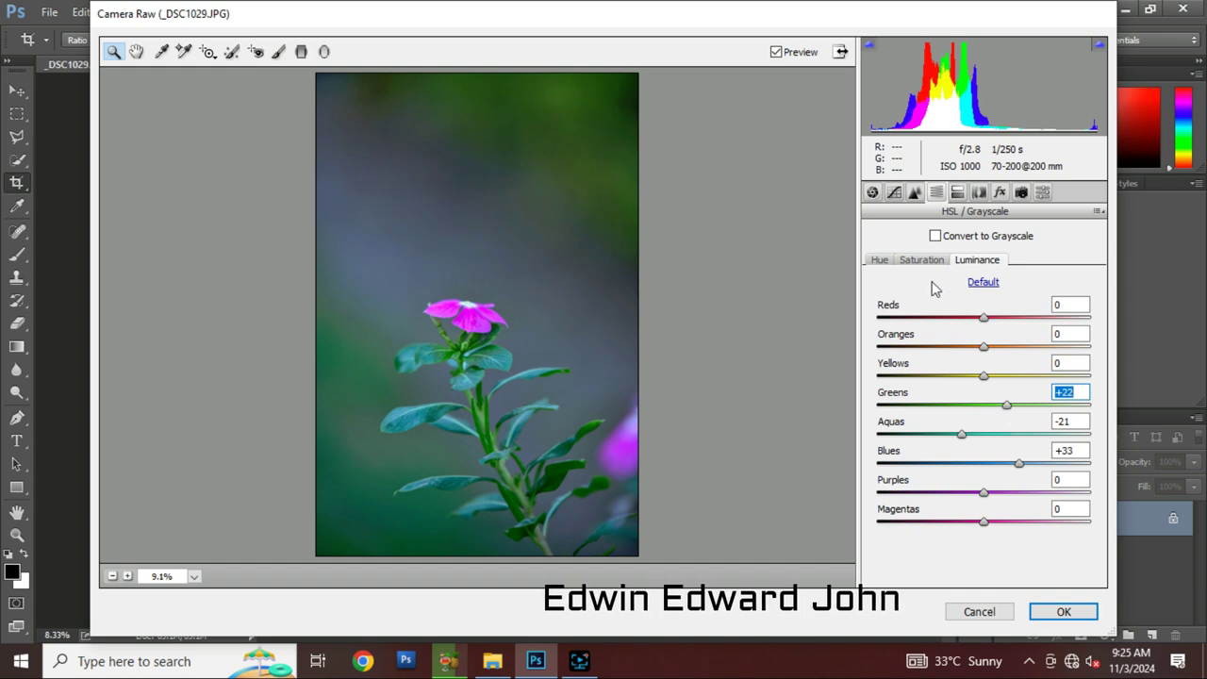
Test Yellows, Greens and Aquas hue extremes, returning each to 0.
left_click(922, 260)
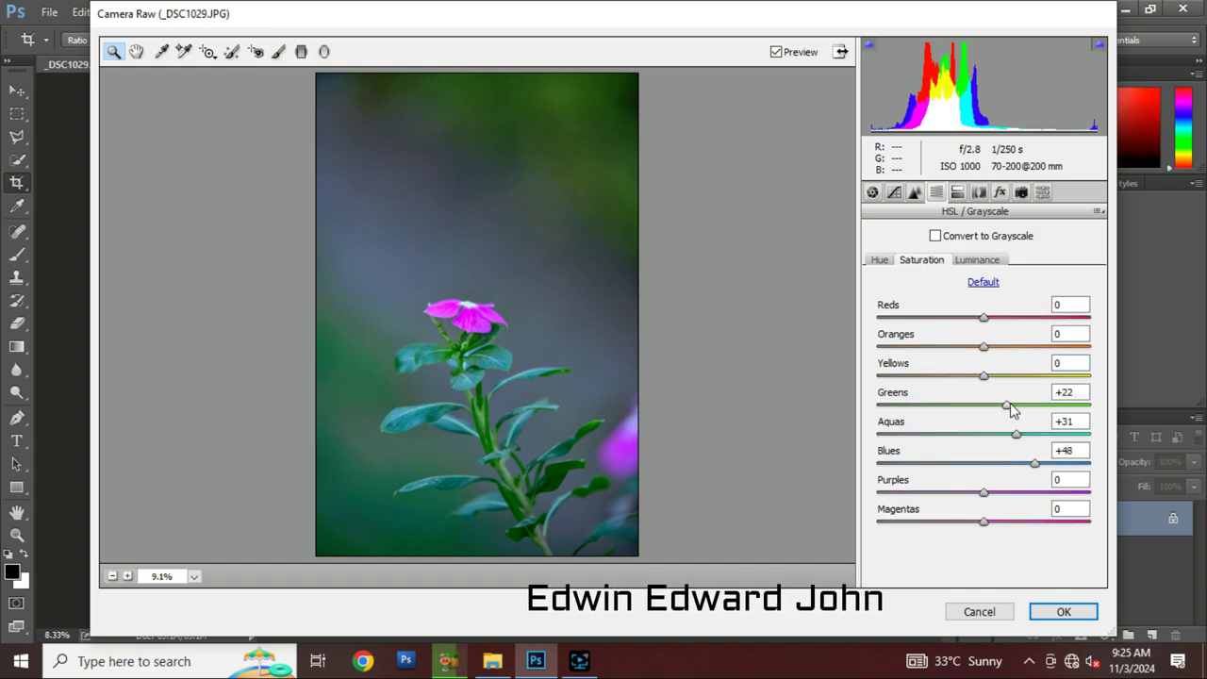
left_click(882, 261)
left_click_drag(984, 377, 873, 377)
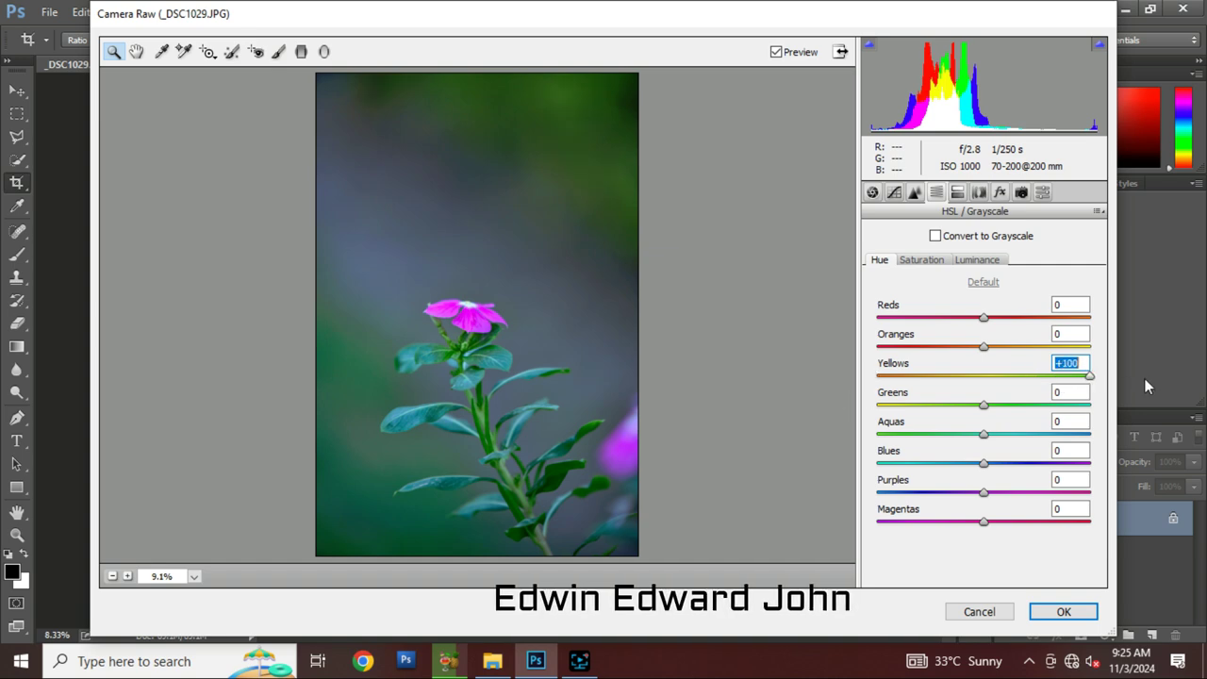
left_click(982, 282)
mouse_move(984, 405)
left_mouse_down()
mouse_move(843, 412)
mouse_move(1166, 406)
left_mouse_up()
mouse_move(998, 415)
left_mouse_down()
mouse_move(897, 424)
mouse_move(1032, 399)
mouse_move(984, 405)
mouse_move(1099, 442)
left_mouse_up()
double_click(1094, 439)
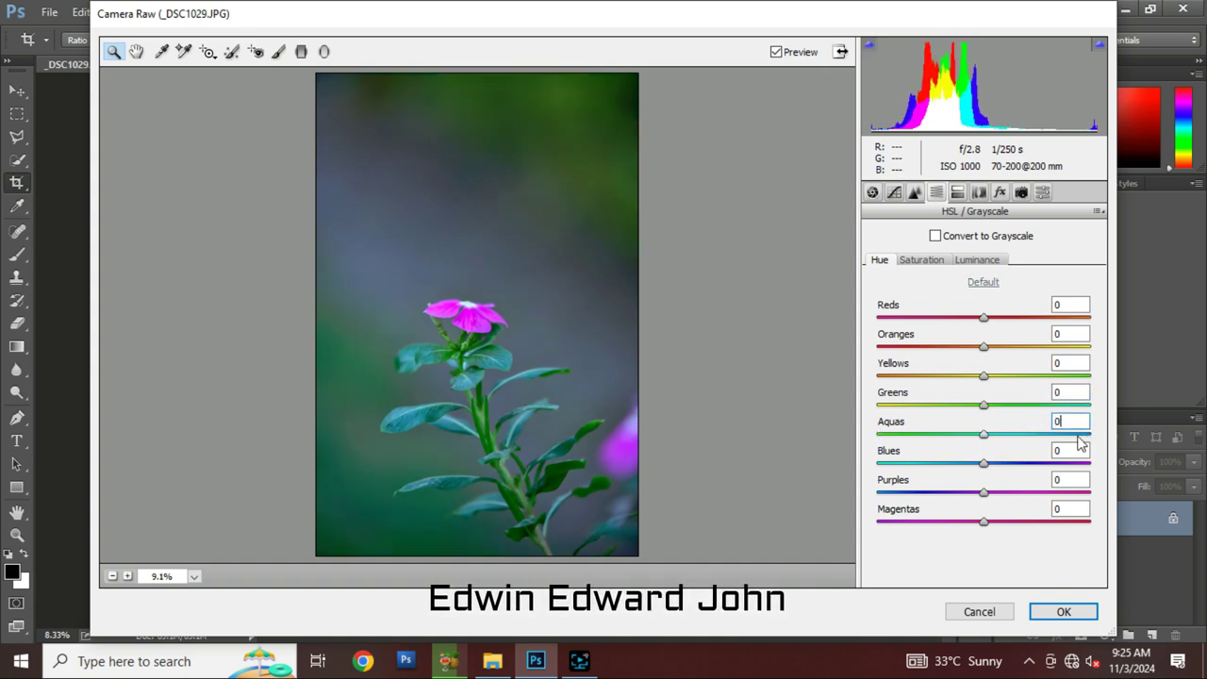
Set Purples luminance to -4, leaving Oranges at 0.
left_click(977, 261)
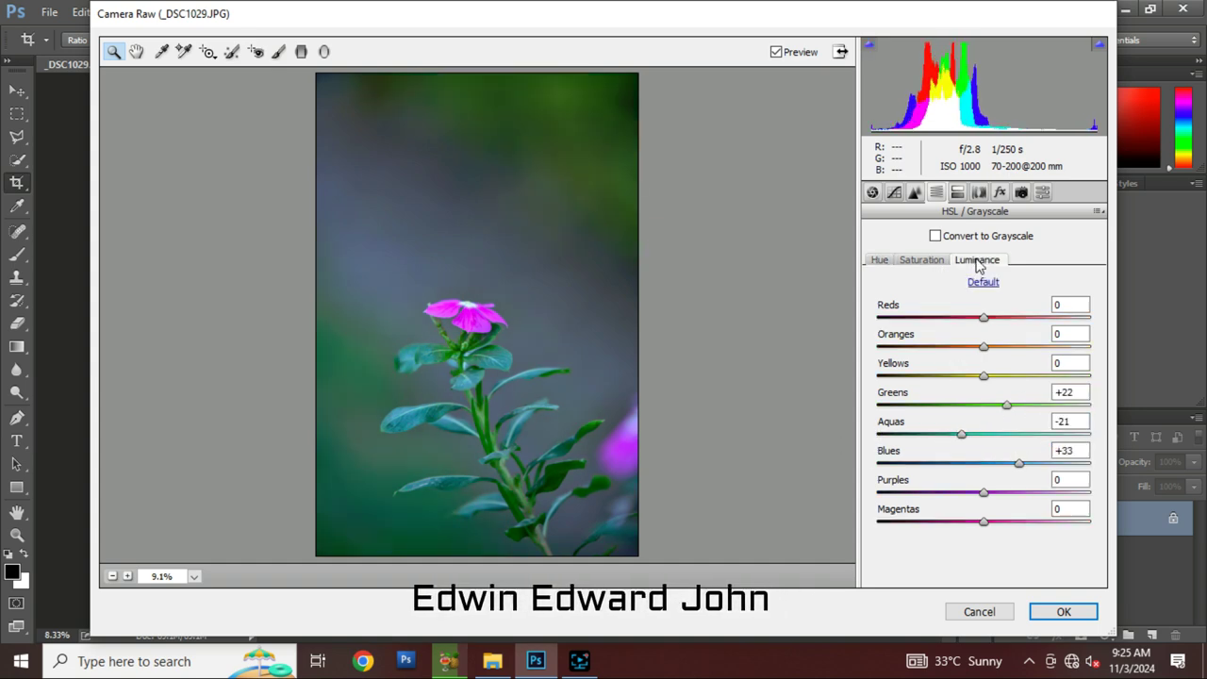
left_click(1068, 334)
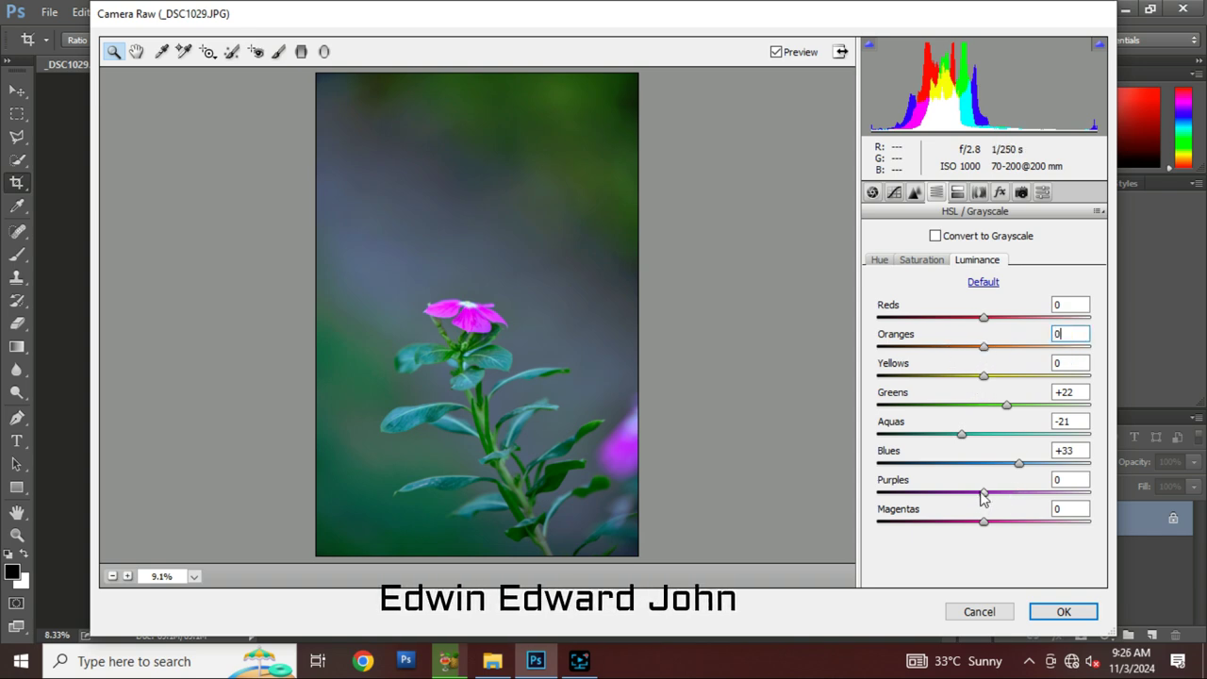
mouse_move(981, 493)
left_mouse_down()
mouse_move(947, 498)
mouse_move(977, 498)
left_mouse_up()
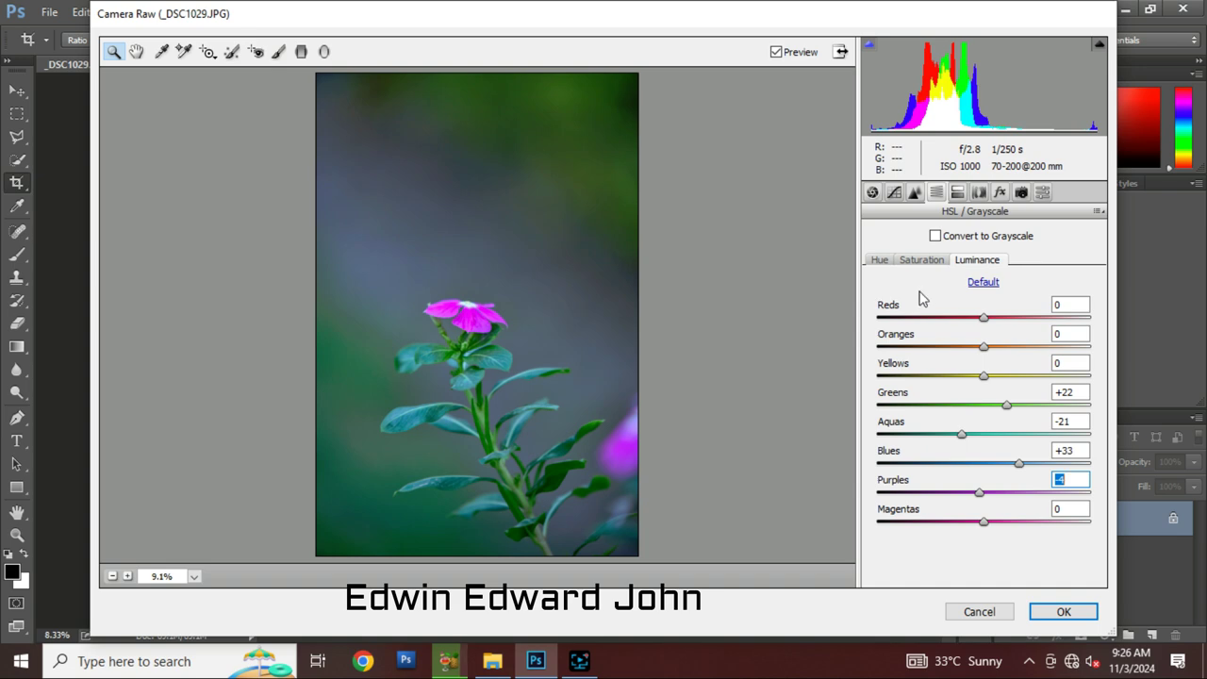
Try a purple Split Toning highlight tint, reset Hue and Saturation to 0, and show Tone Curve.
left_click(957, 192)
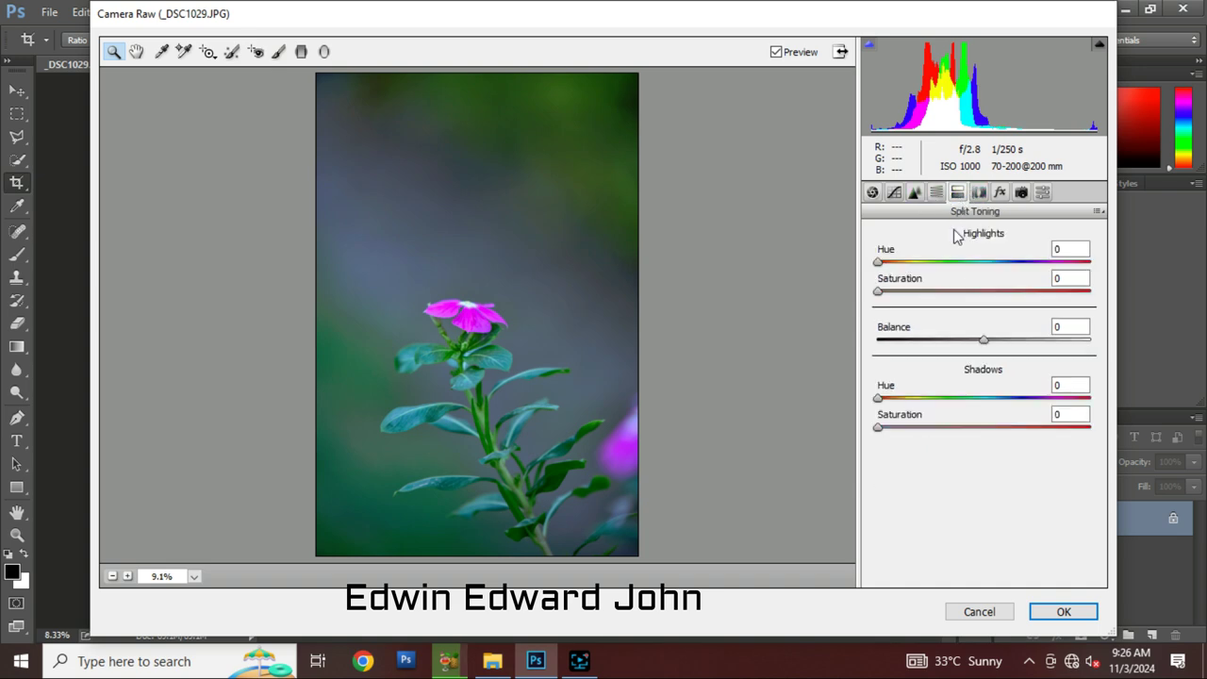
mouse_move(879, 262)
left_mouse_down()
mouse_move(1013, 267)
mouse_move(968, 263)
mouse_move(914, 280)
mouse_move(990, 292)
mouse_move(912, 298)
mouse_move(929, 266)
mouse_move(1058, 275)
mouse_move(997, 275)
mouse_move(1033, 278)
left_mouse_up()
mouse_move(923, 299)
left_mouse_down()
mouse_move(1017, 295)
mouse_move(952, 303)
left_mouse_up()
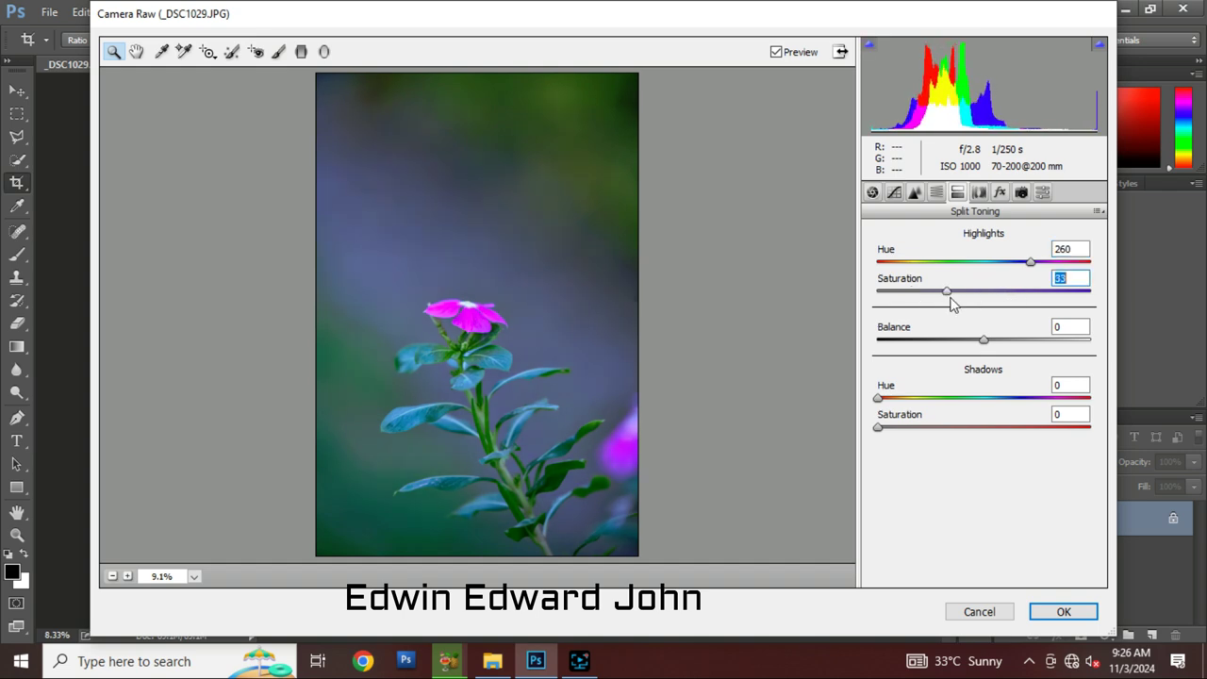
left_click_drag(1028, 263, 849, 274)
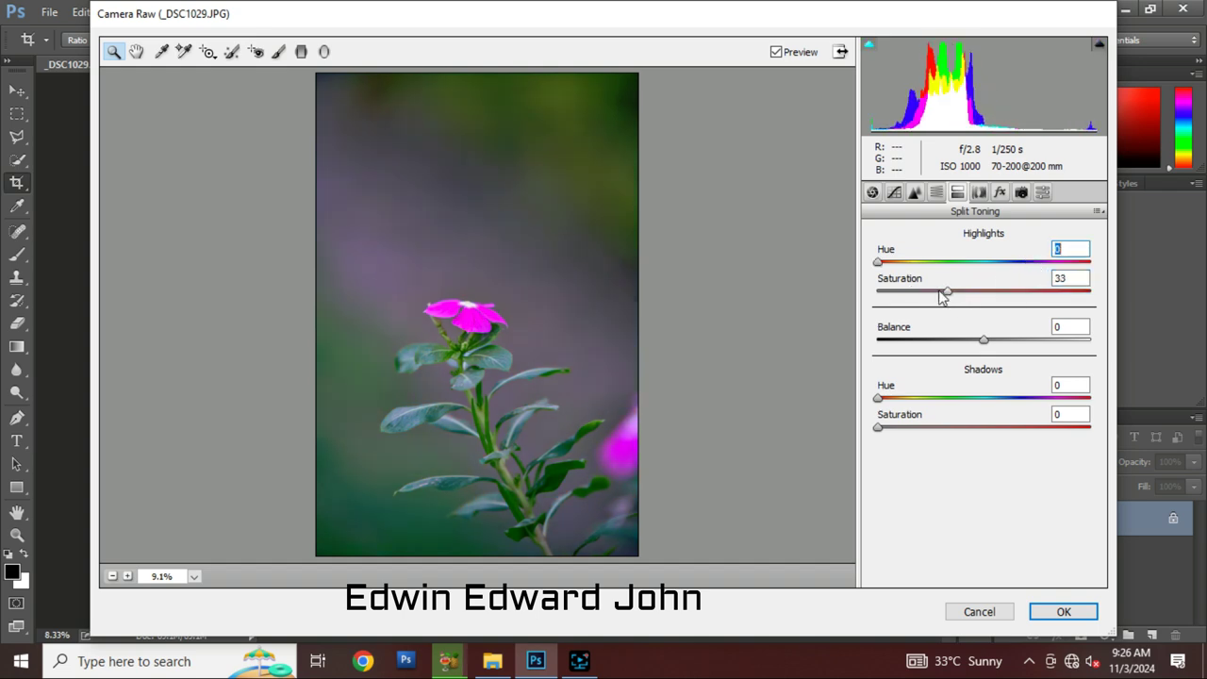
left_click_drag(945, 291, 836, 302)
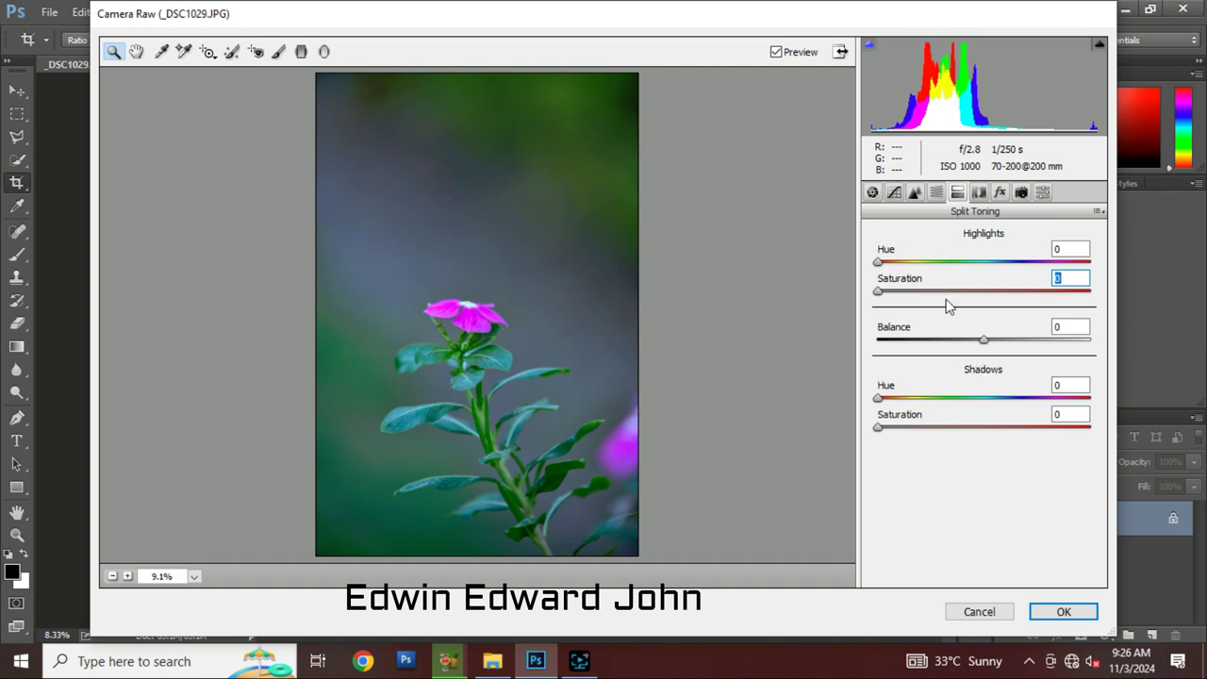
left_click(894, 192)
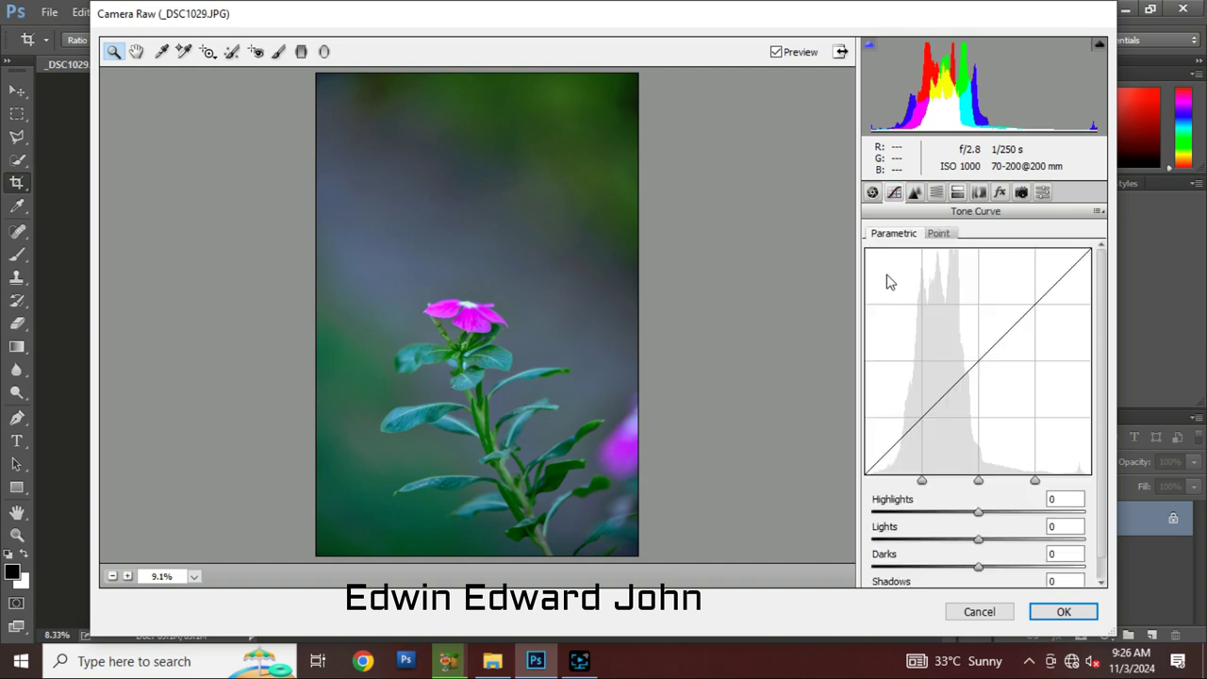
Draw a graduated filter from the top-right with Exposure +1.80 and Contrast -12.
left_click(302, 51)
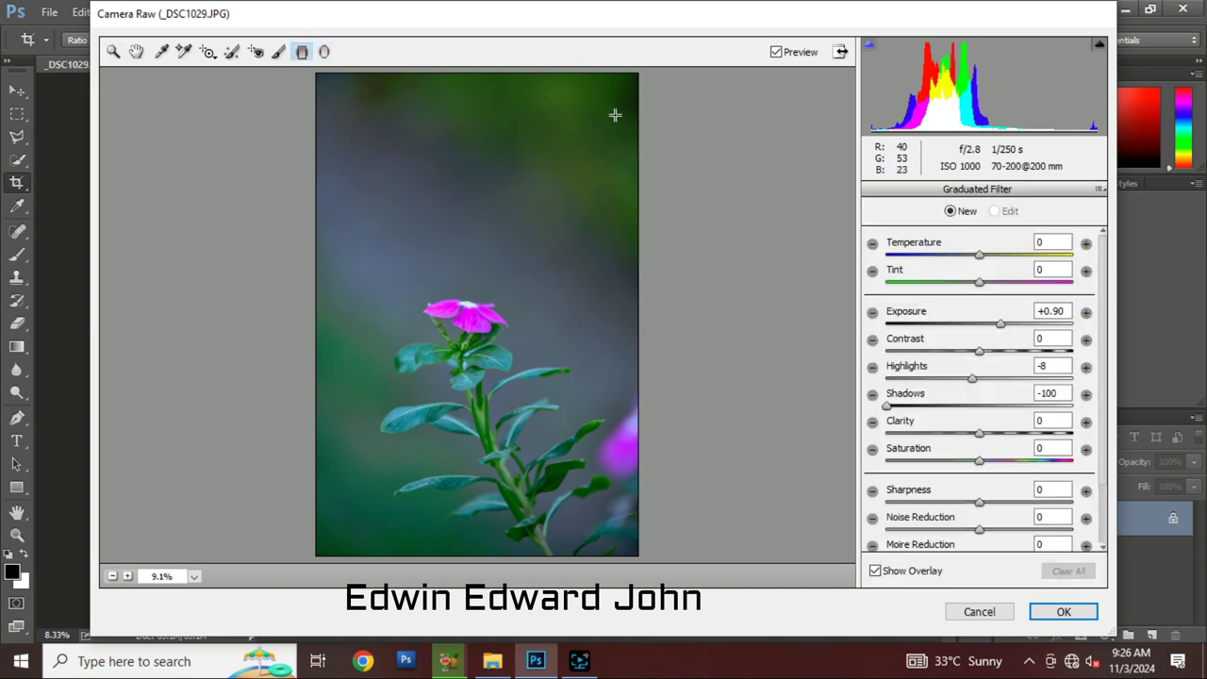
left_click_drag(634, 83, 369, 349)
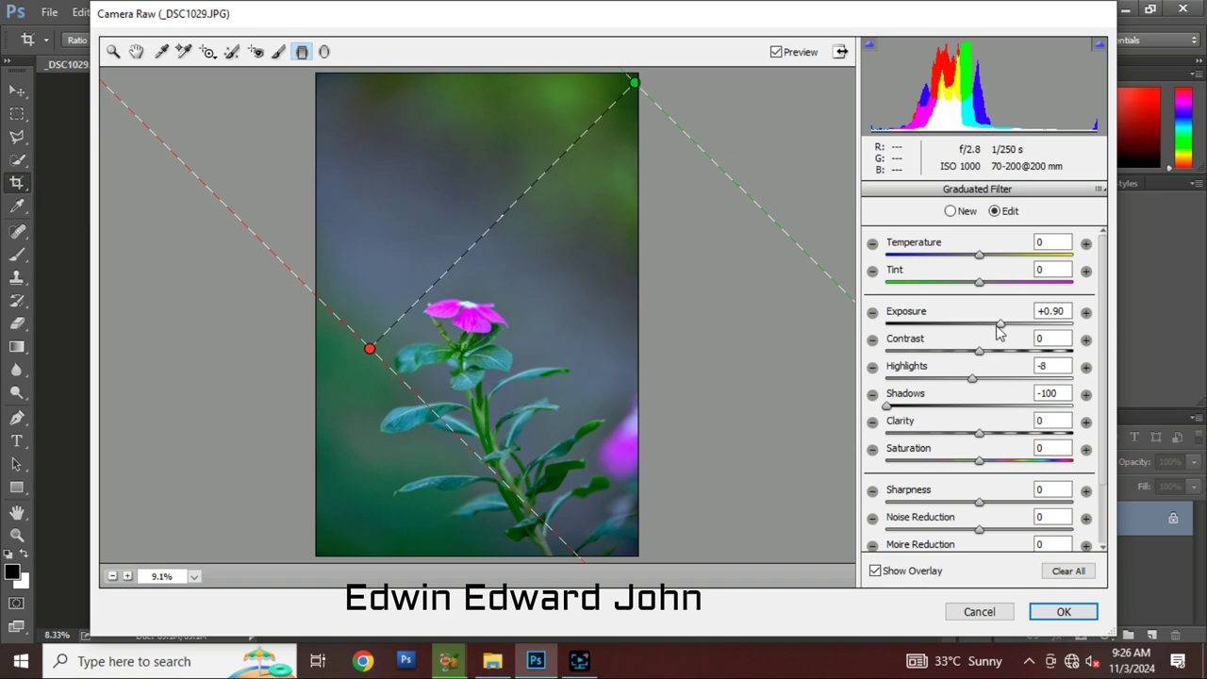
left_click_drag(999, 325, 1019, 324)
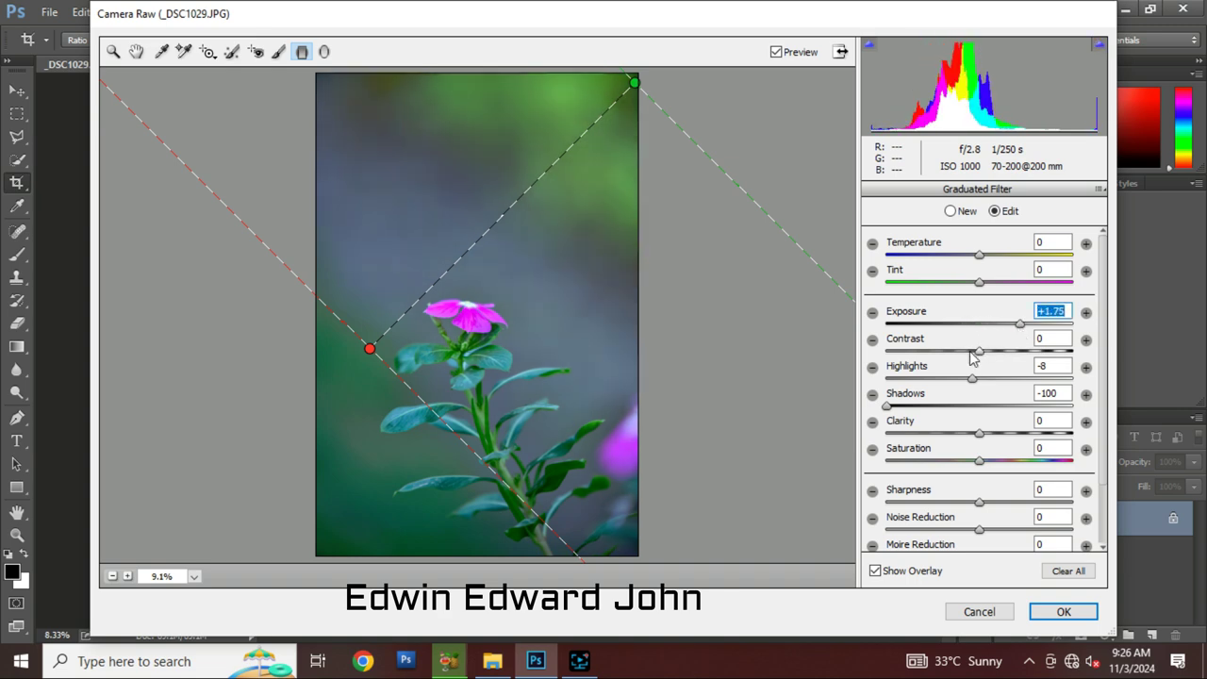
mouse_move(977, 350)
left_mouse_down()
mouse_move(940, 352)
mouse_move(968, 372)
left_mouse_up()
key("Down")
key("Down")
key("Down")
left_click_drag(1020, 324, 1023, 337)
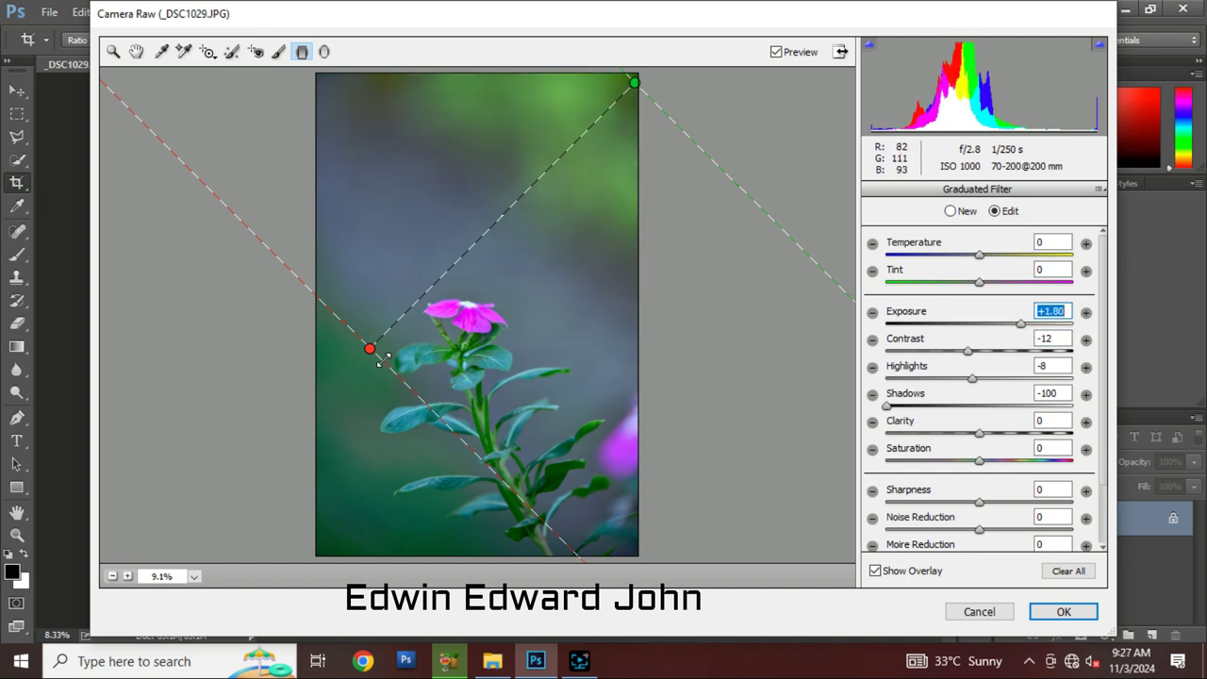
left_click_drag(370, 350, 365, 370)
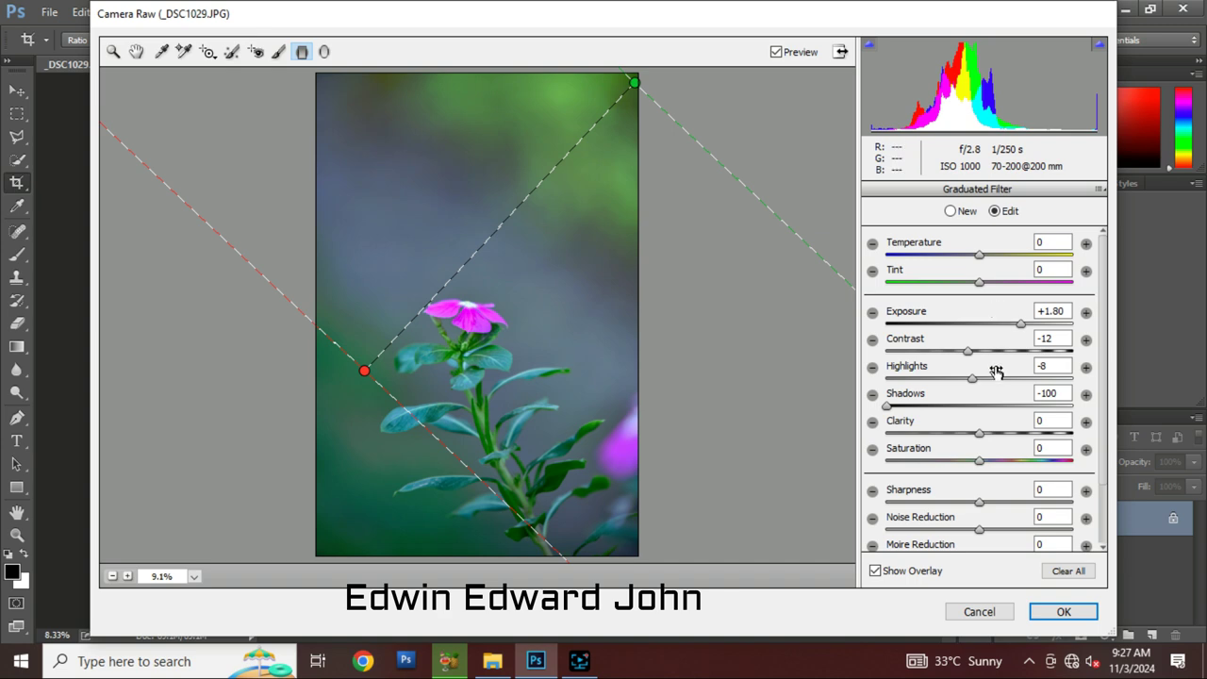
Set Highlights +68, Shadows -33, Temperature +51, Tint +29; drag a second filter from bottom-left.
left_click_drag(973, 379, 1042, 379)
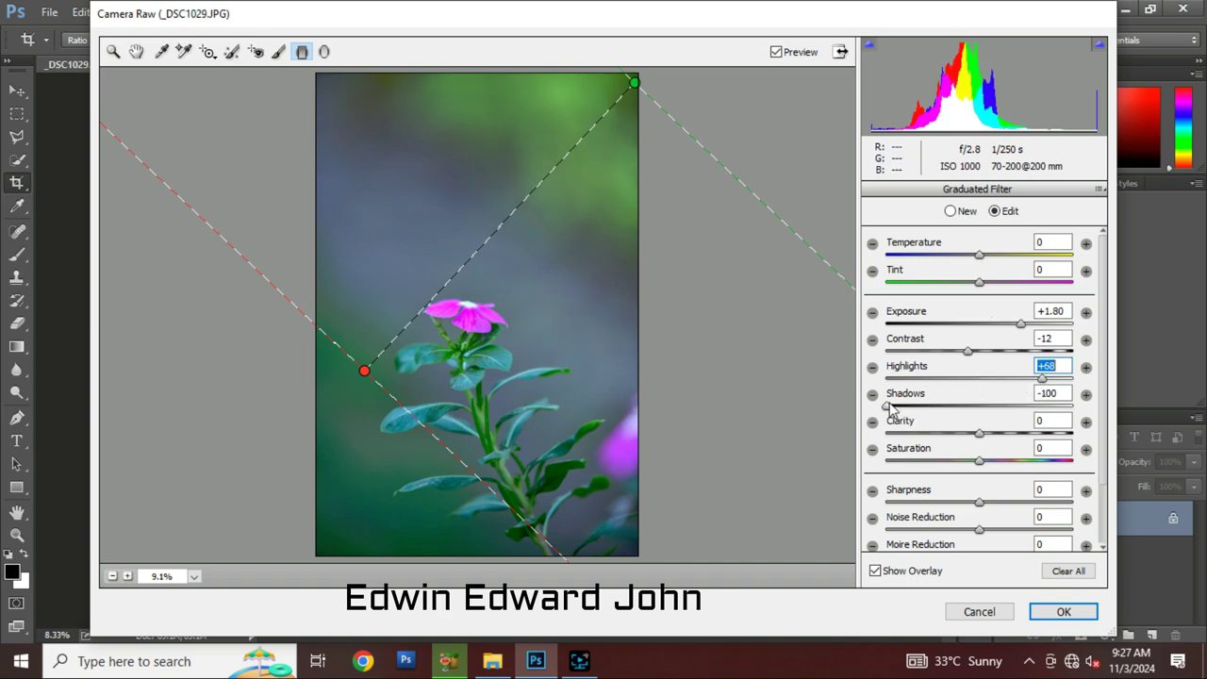
mouse_move(891, 408)
left_mouse_down()
mouse_move(877, 419)
mouse_move(948, 407)
mouse_move(943, 432)
mouse_move(958, 450)
mouse_move(1017, 462)
mouse_move(988, 465)
left_mouse_up()
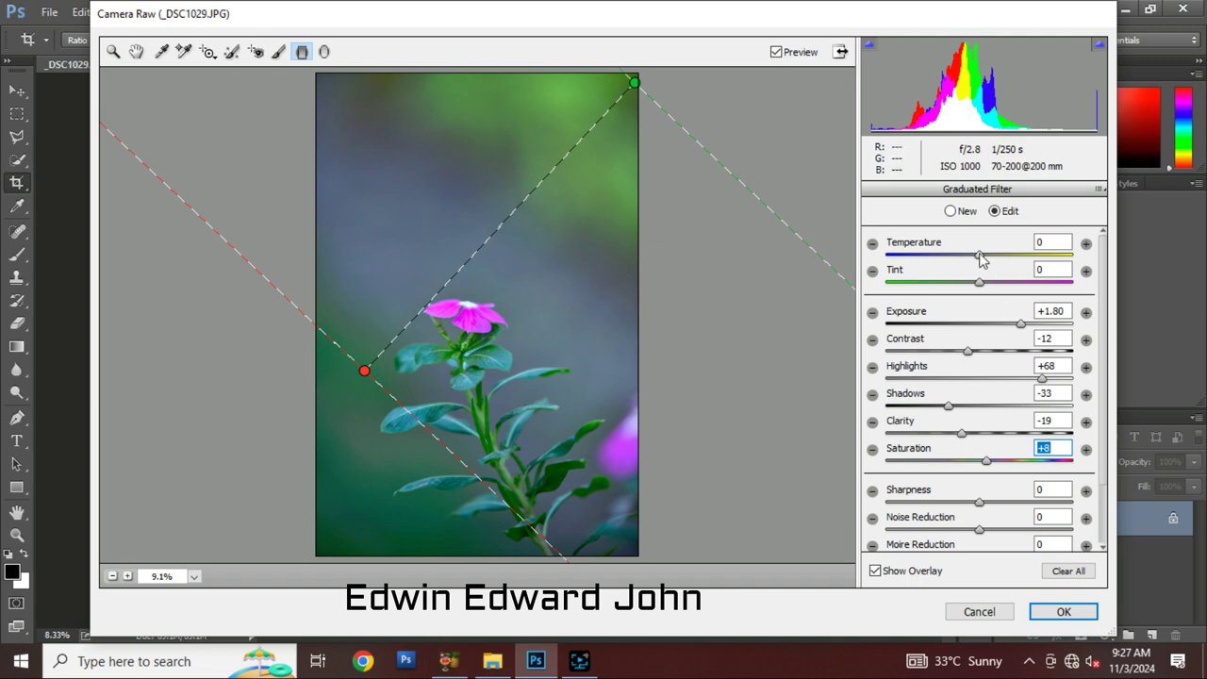
left_click_drag(981, 256, 1028, 256)
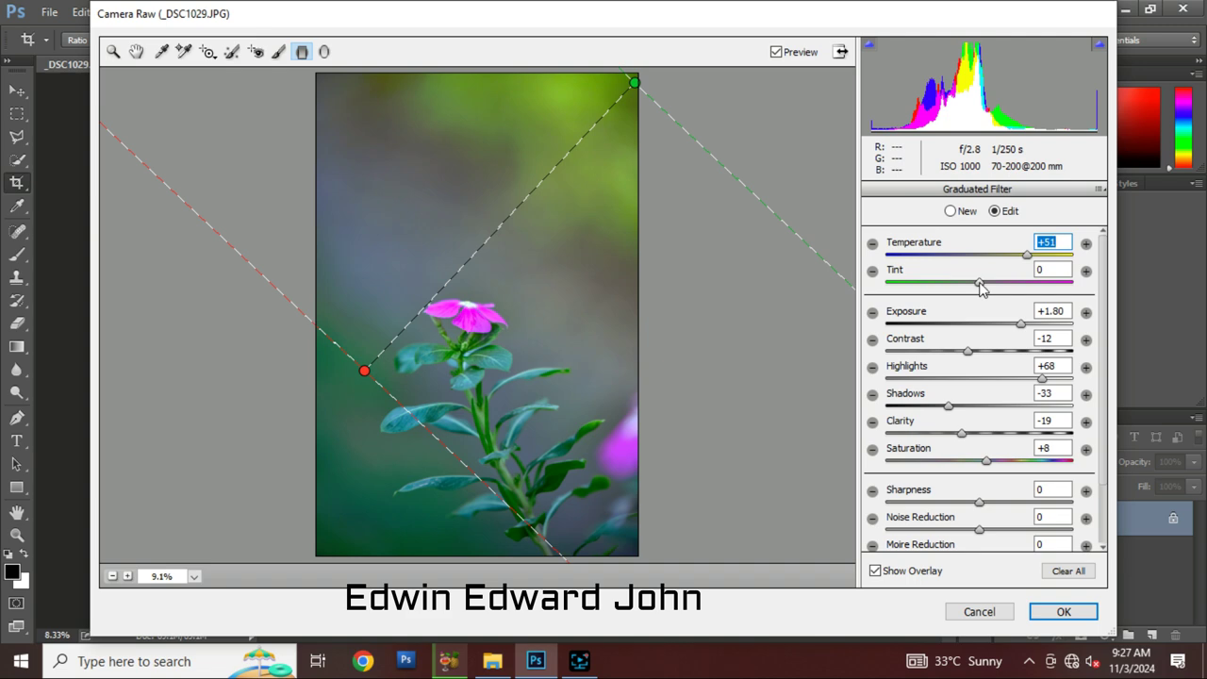
left_click_drag(981, 283, 913, 283)
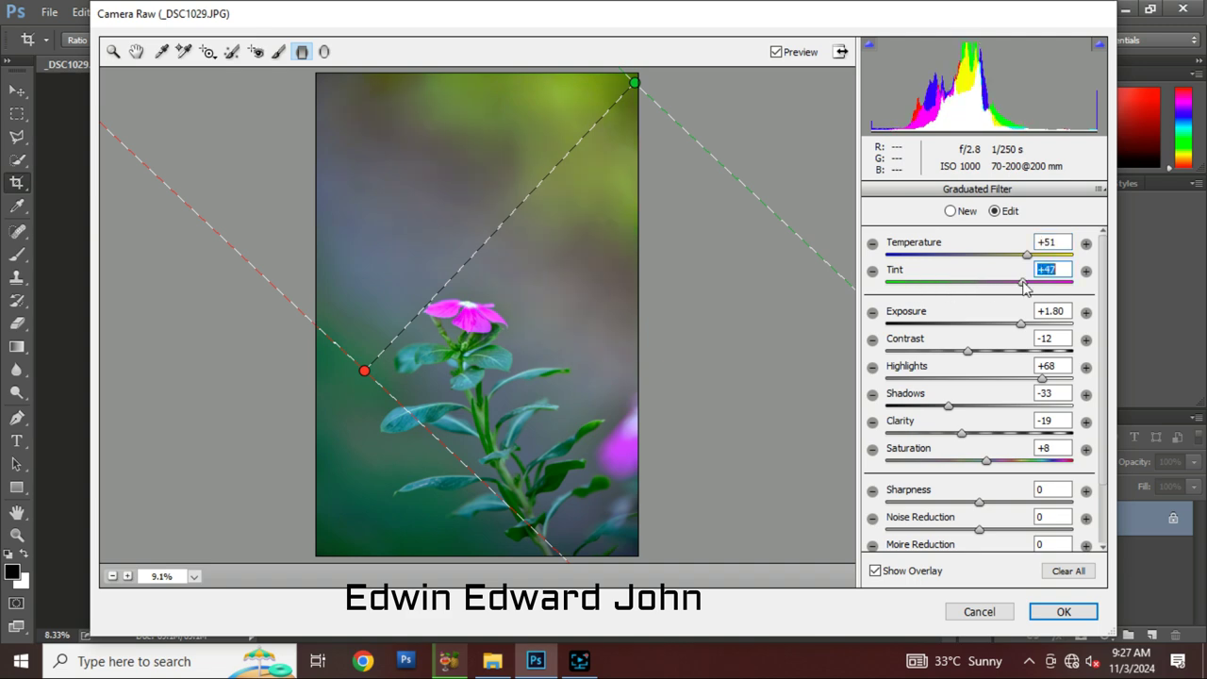
left_click_drag(1025, 287, 1009, 289)
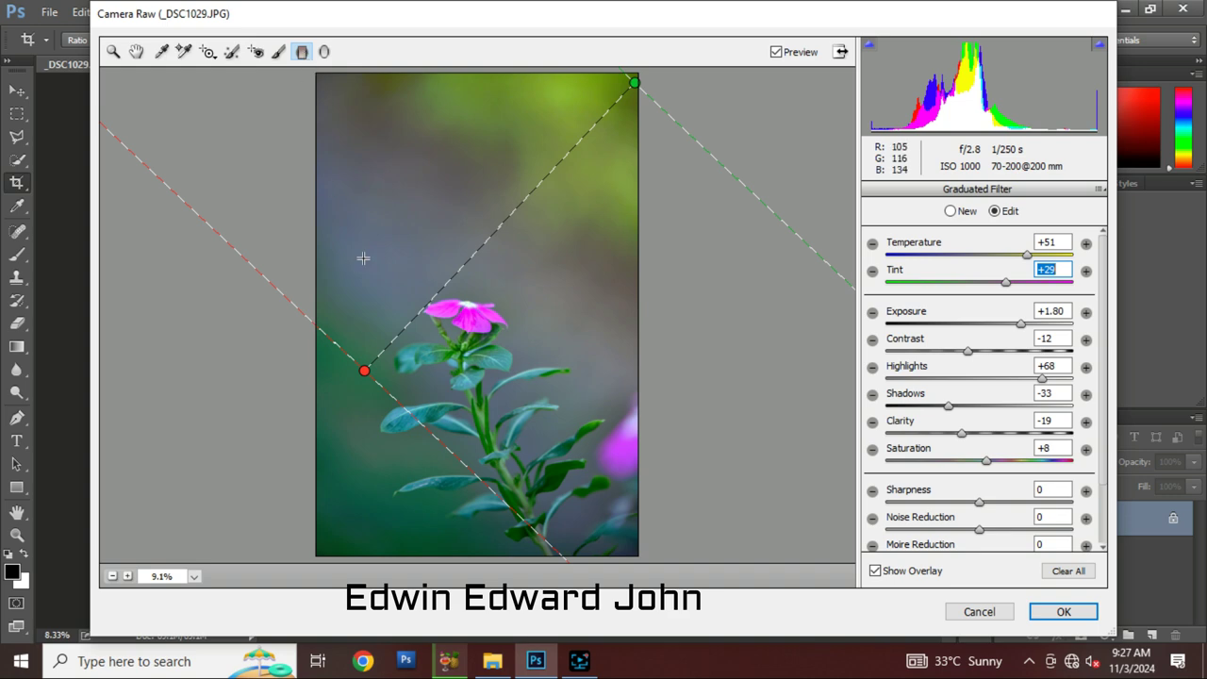
left_click_drag(320, 545, 479, 351)
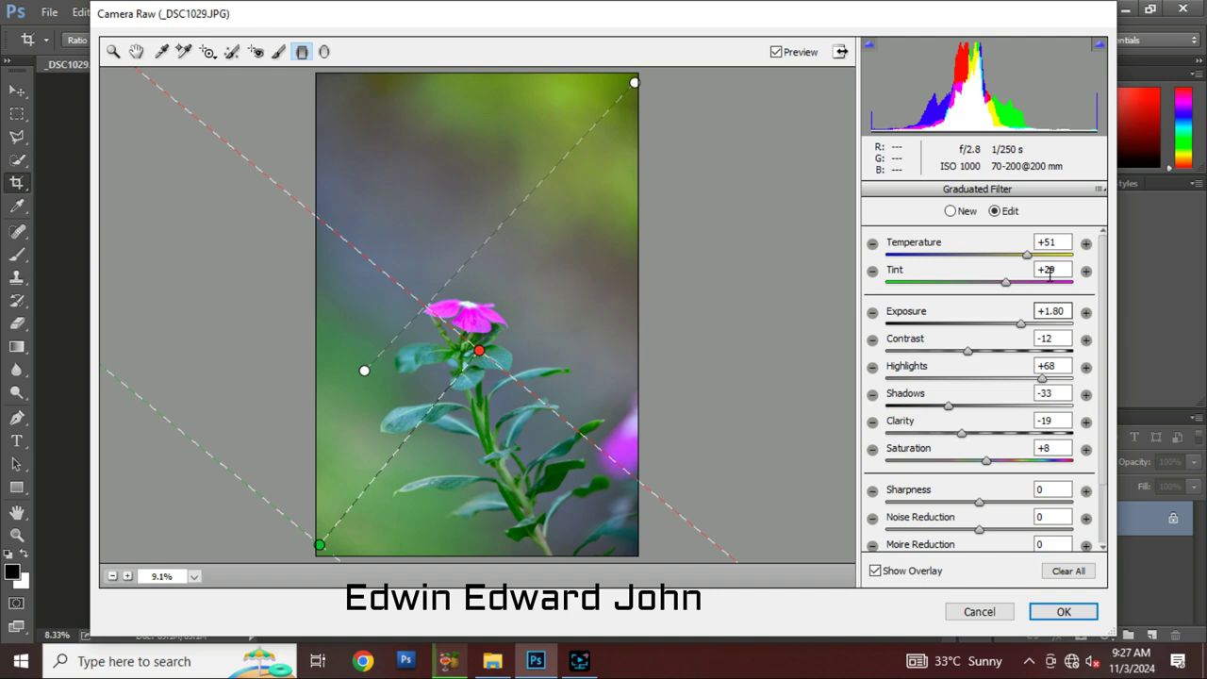
Set Temperature -28, Tint -41, Exposure +0.80, Highlights +36, Shadows +6, Clarity +6 on the second filter.
mouse_move(1028, 255)
left_mouse_down()
mouse_move(952, 257)
mouse_move(908, 283)
mouse_move(944, 288)
left_mouse_up()
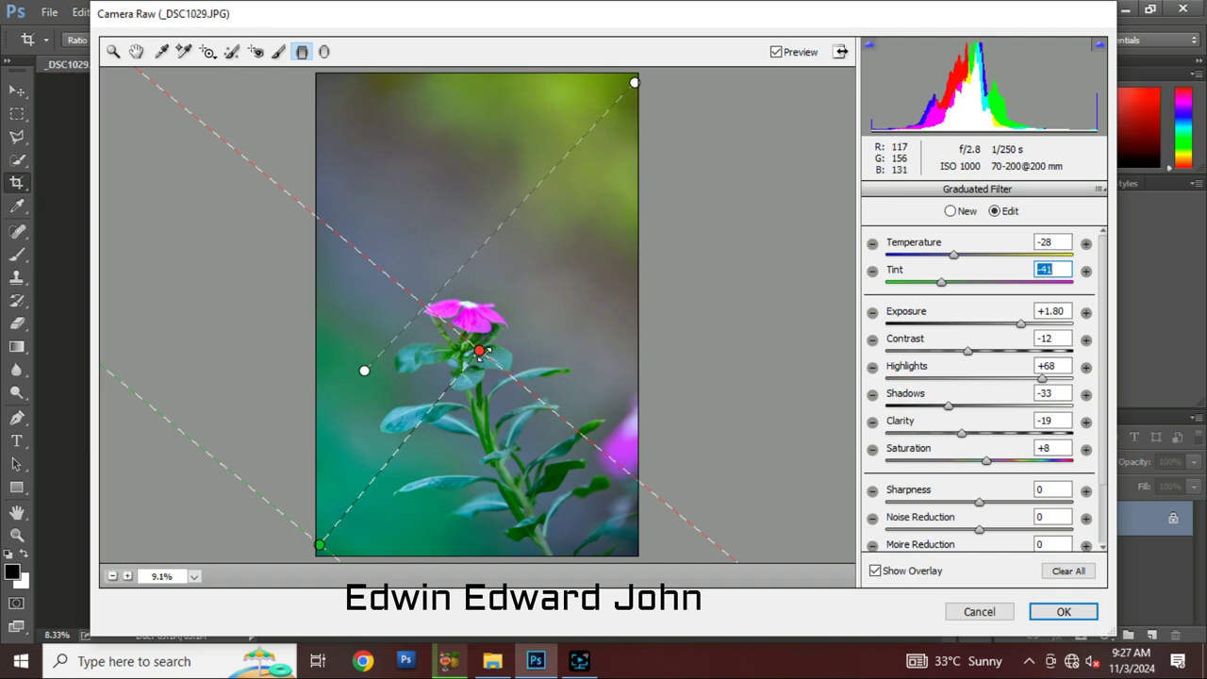
mouse_move(479, 350)
left_mouse_down()
mouse_move(455, 303)
mouse_move(381, 356)
left_mouse_up()
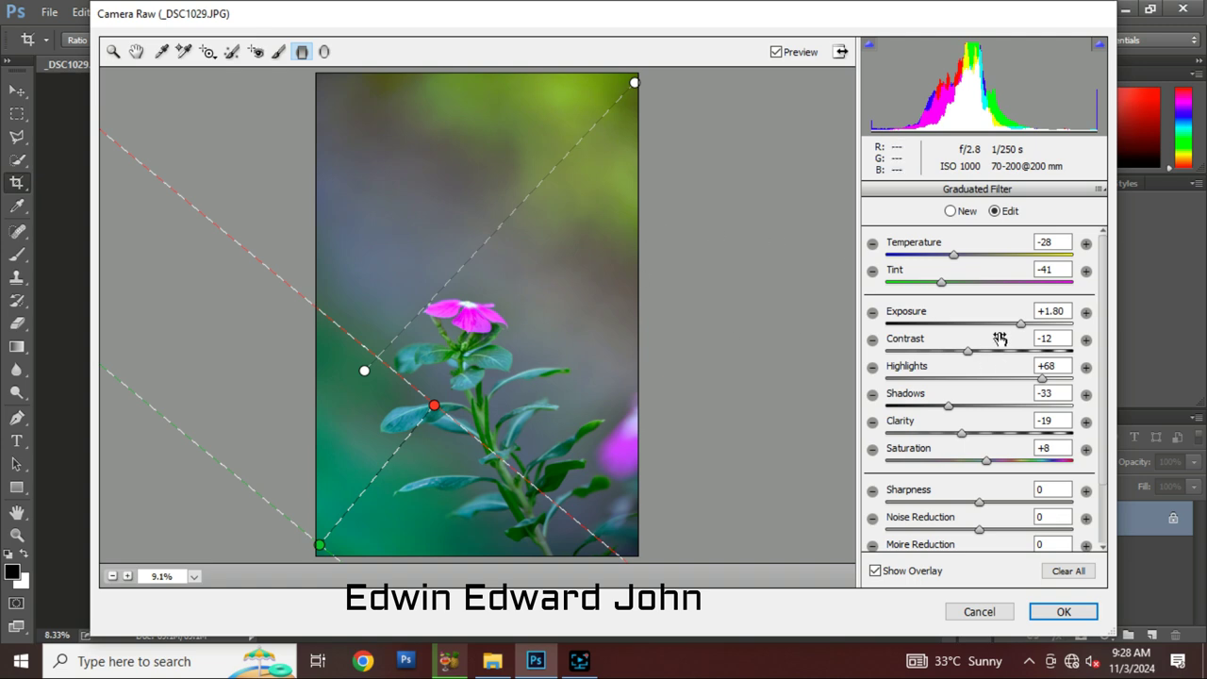
left_click_drag(1022, 324, 997, 323)
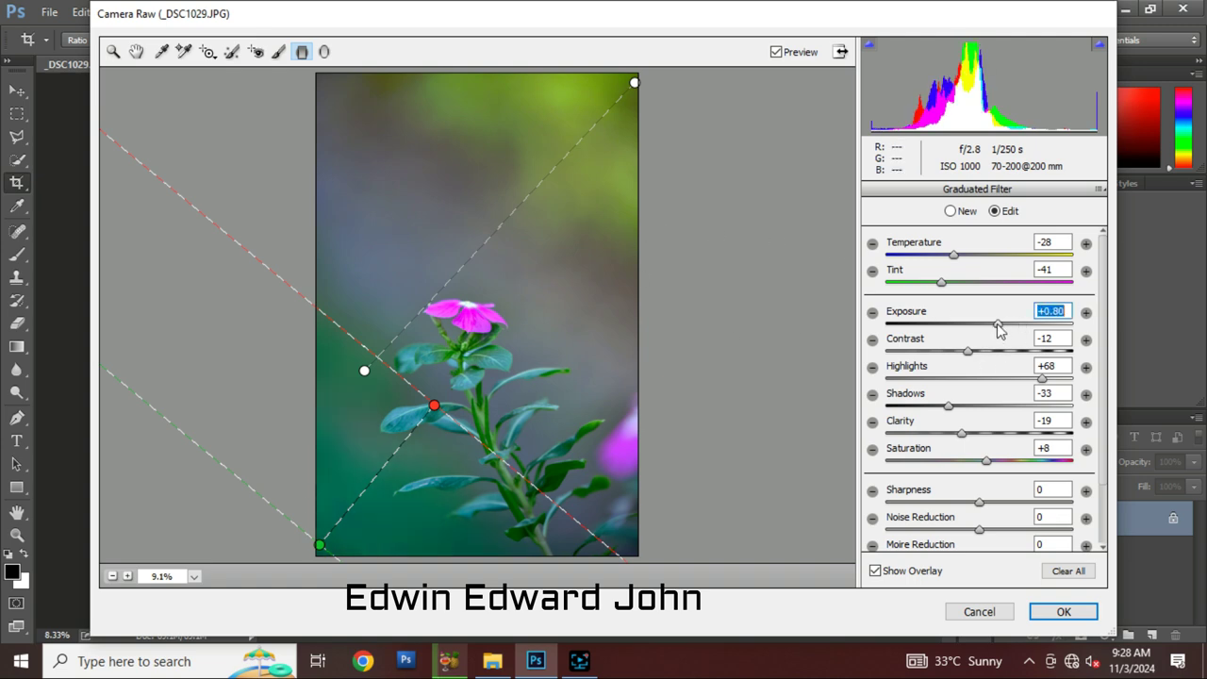
left_click(940, 406)
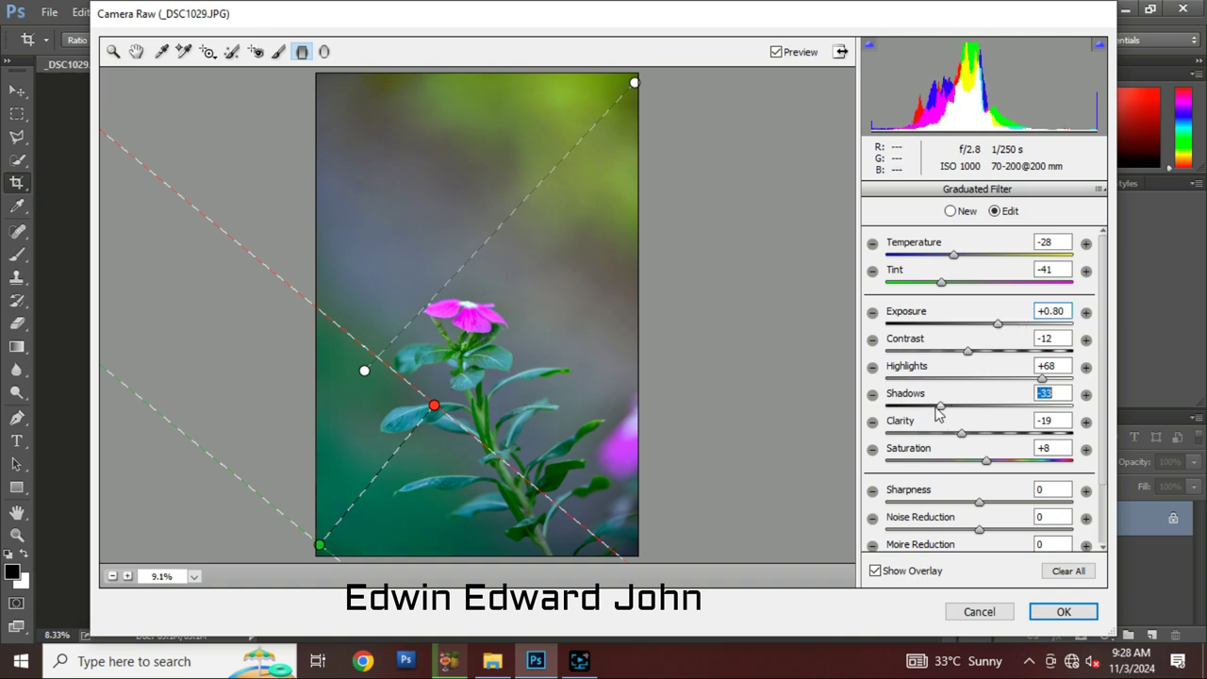
left_click_drag(940, 412, 986, 414)
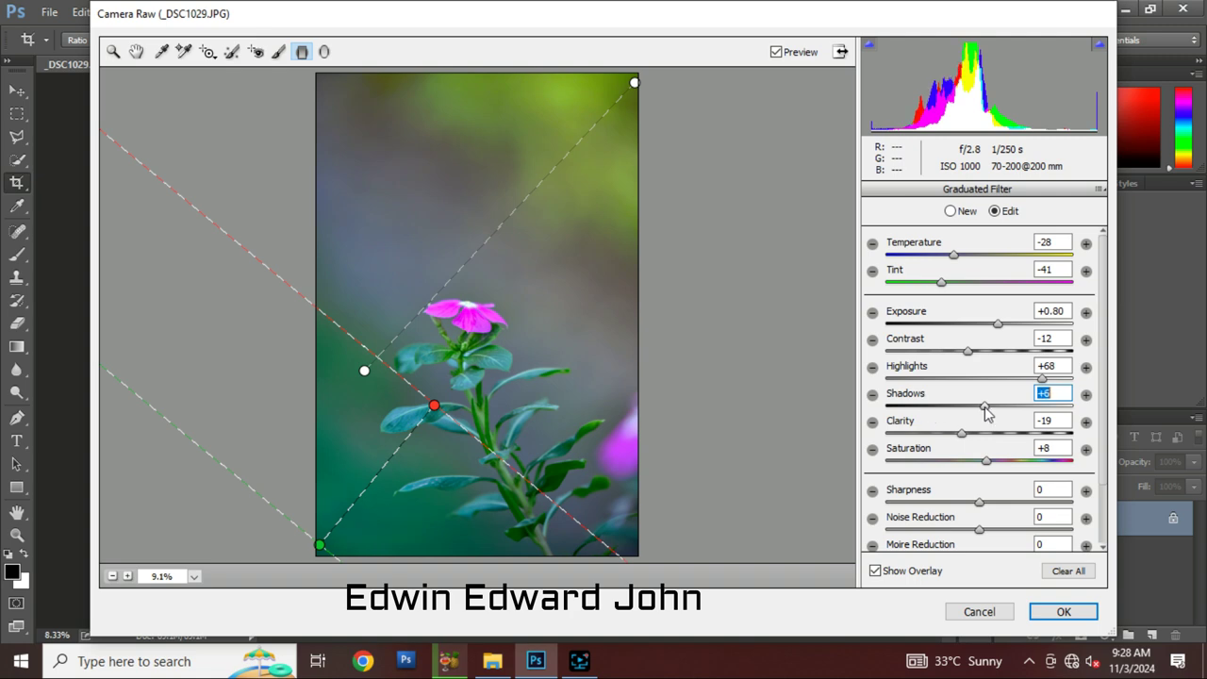
left_click_drag(1041, 378, 1012, 379)
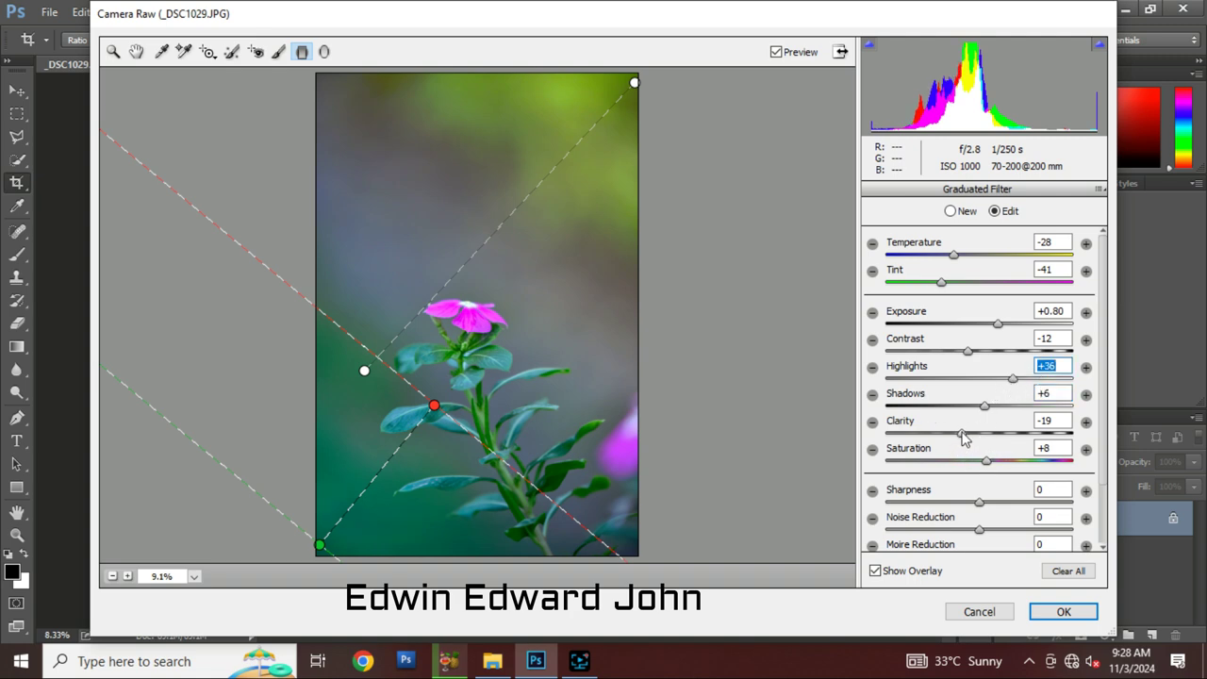
left_click_drag(962, 434, 987, 434)
Add Sharpness +13, Noise Reduction +23 and Moire Reduction -29 to the second filter.
scroll(1005, 391, "down", 2)
scroll(1005, 390, "down", 1)
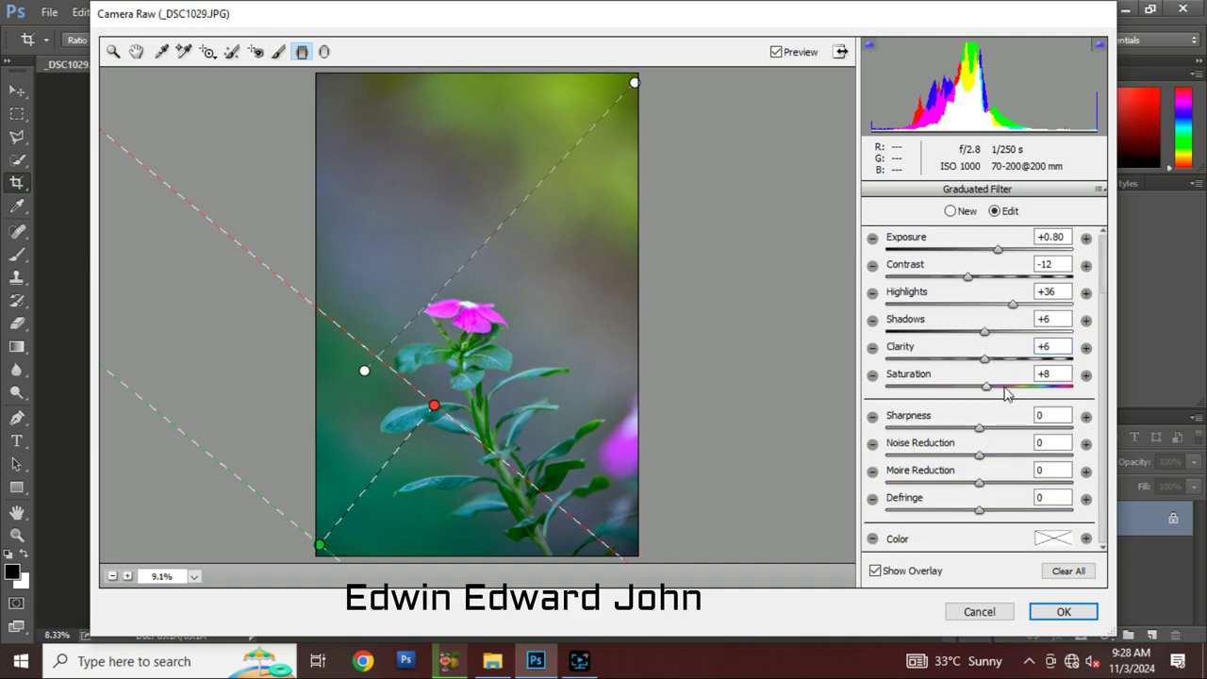
mouse_move(979, 428)
left_mouse_down()
mouse_move(992, 428)
mouse_move(1002, 457)
mouse_move(917, 484)
mouse_move(953, 484)
mouse_move(1010, 513)
left_mouse_up()
left_click(980, 457)
left_click(980, 483)
left_click(980, 510)
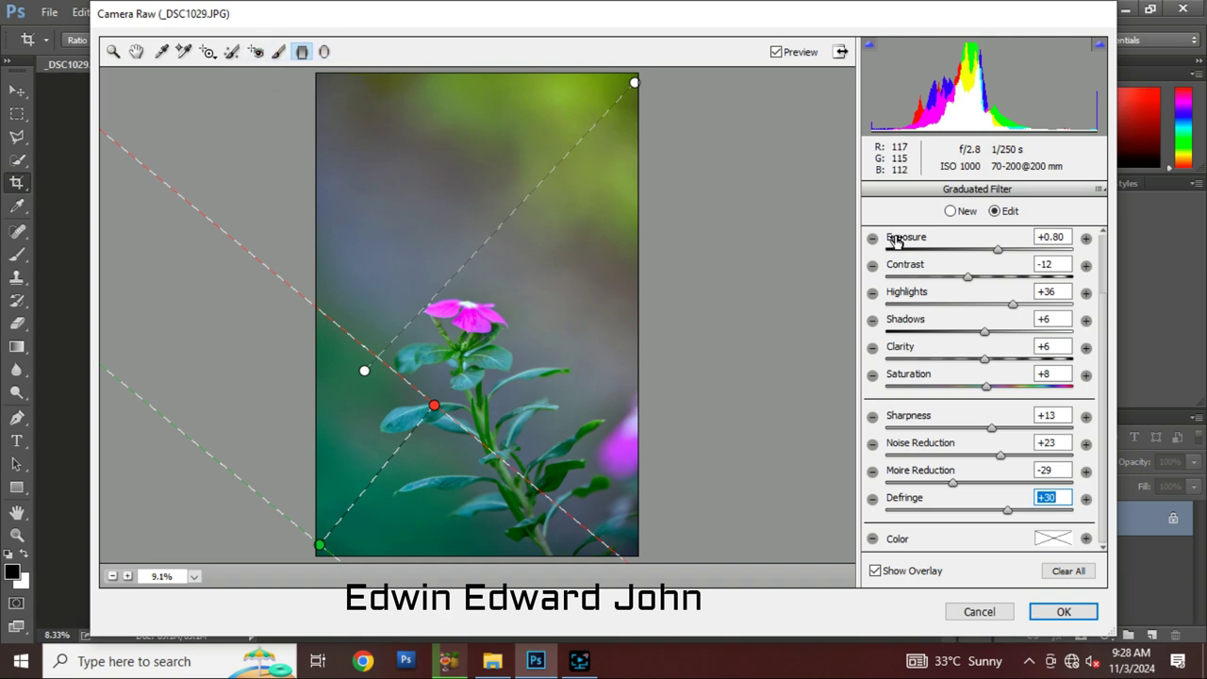
left_click(951, 211)
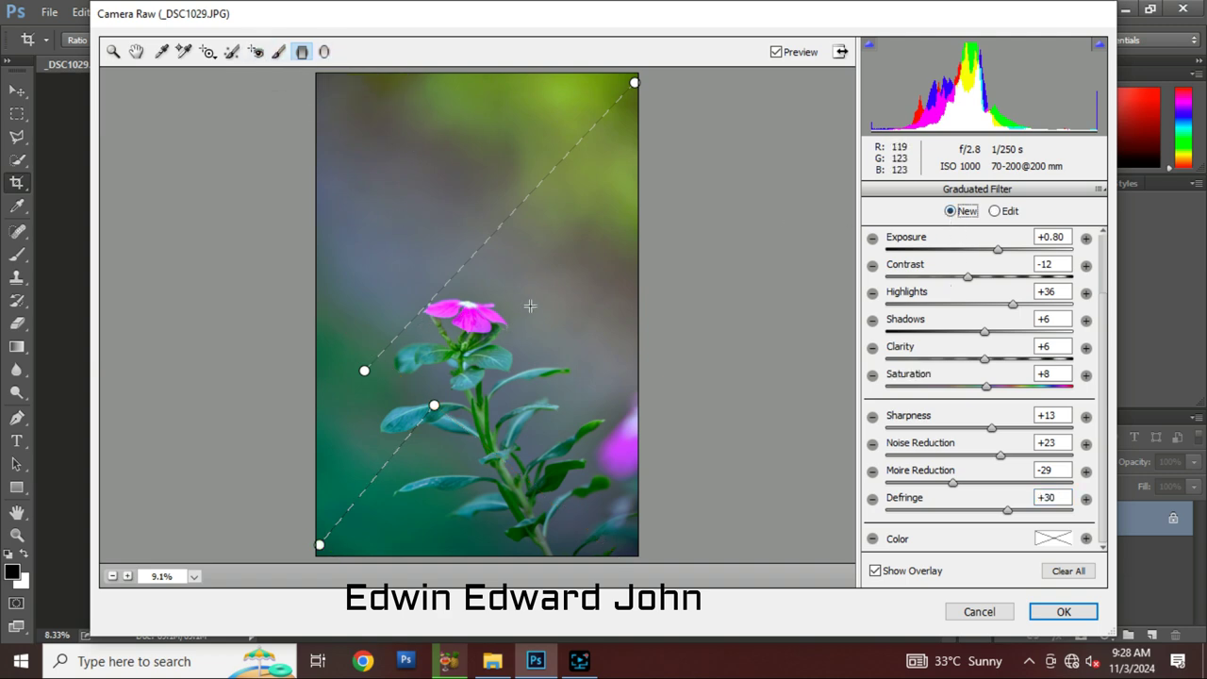
Draw a third graduated filter toward the flower with Exposure -0.10 and Contrast +6.
mouse_move(583, 294)
left_mouse_down()
mouse_move(427, 417)
mouse_move(468, 454)
mouse_move(441, 468)
left_mouse_up()
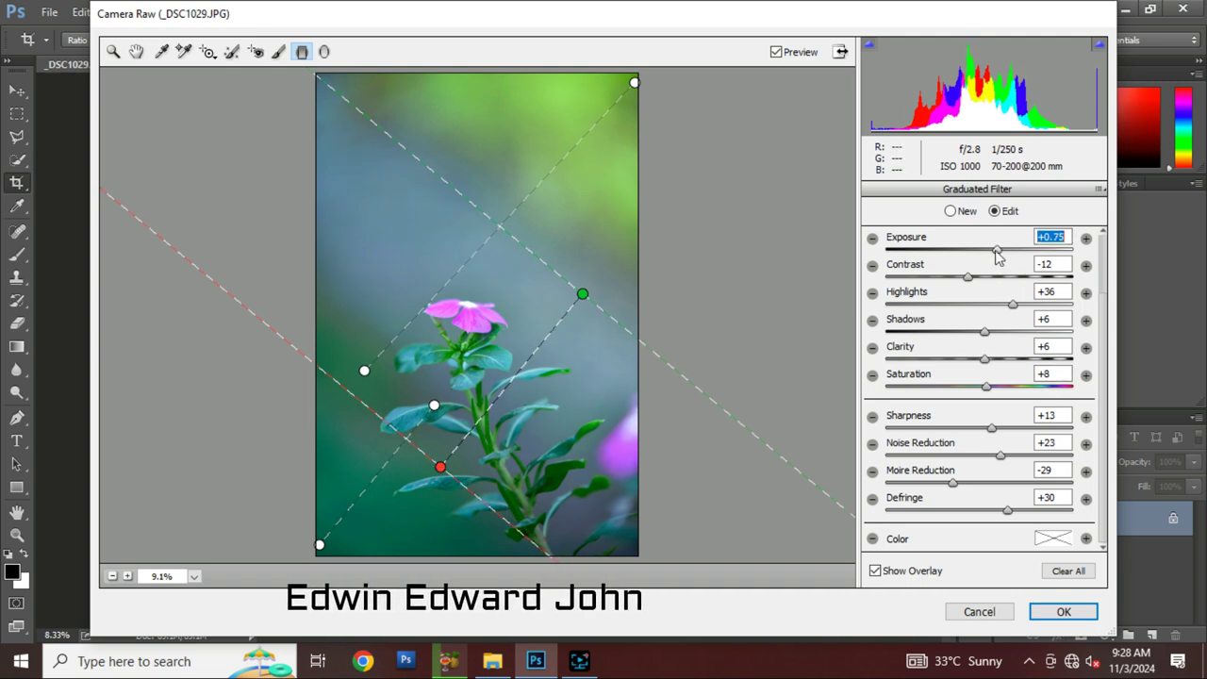
left_click_drag(998, 251, 958, 253)
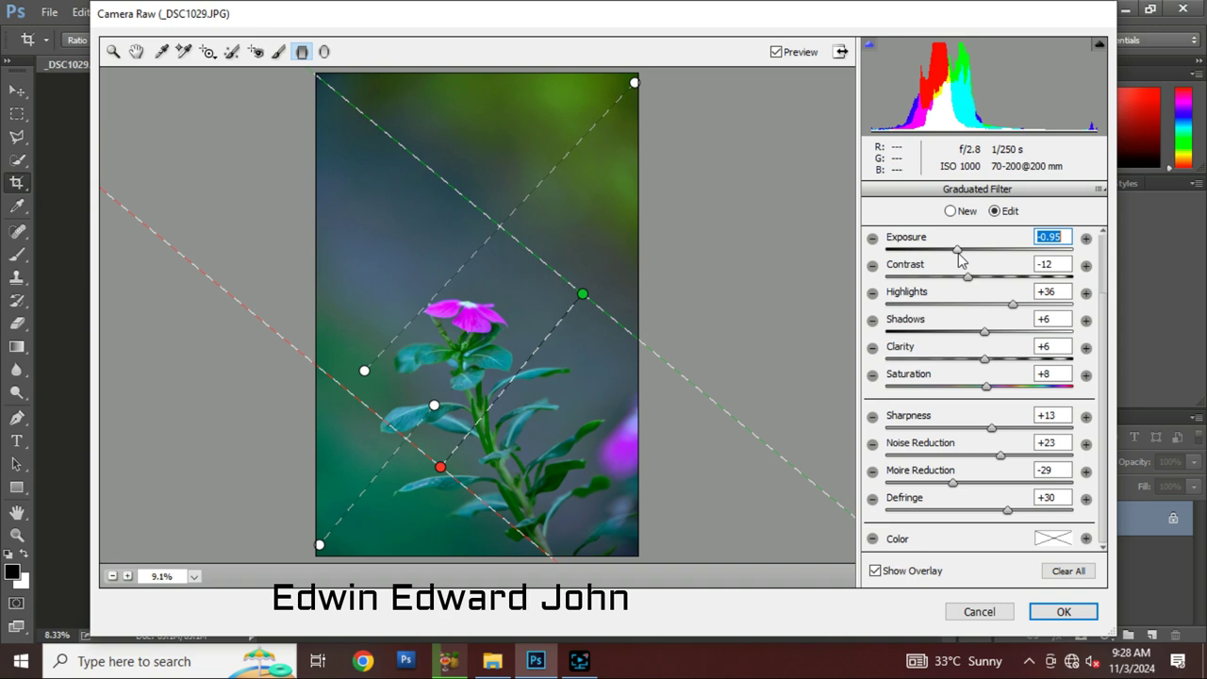
mouse_move(958, 251)
left_mouse_down()
mouse_move(982, 251)
mouse_move(979, 271)
left_mouse_up()
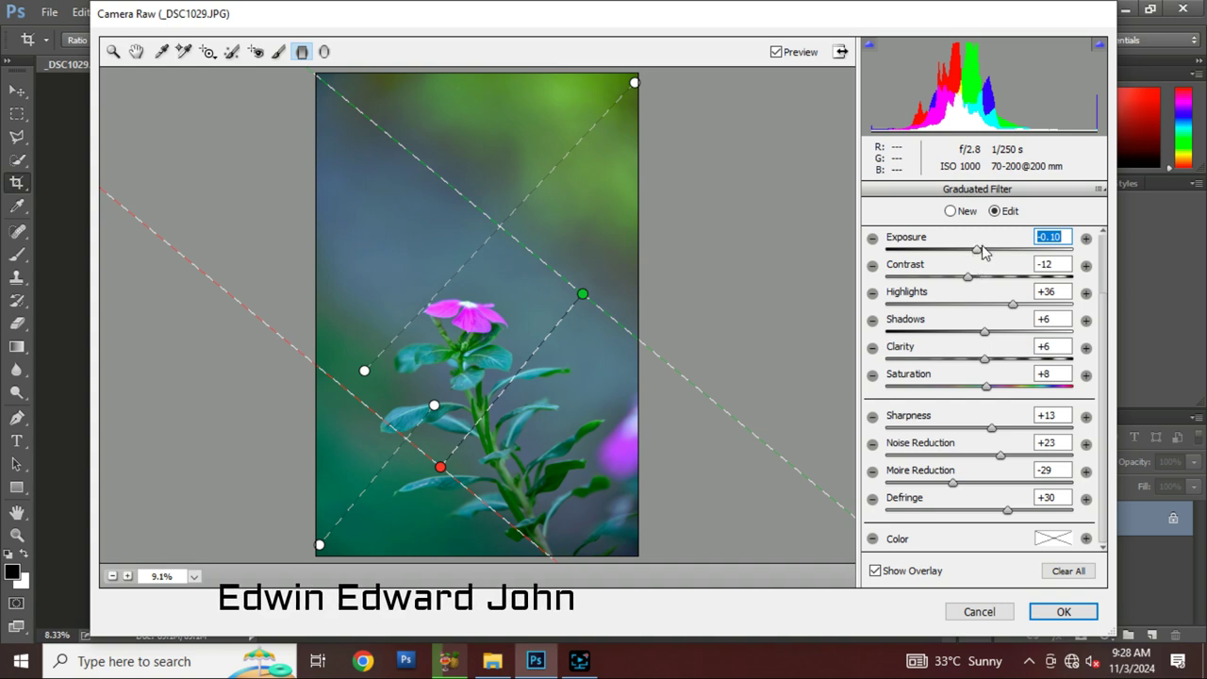
type("0.8")
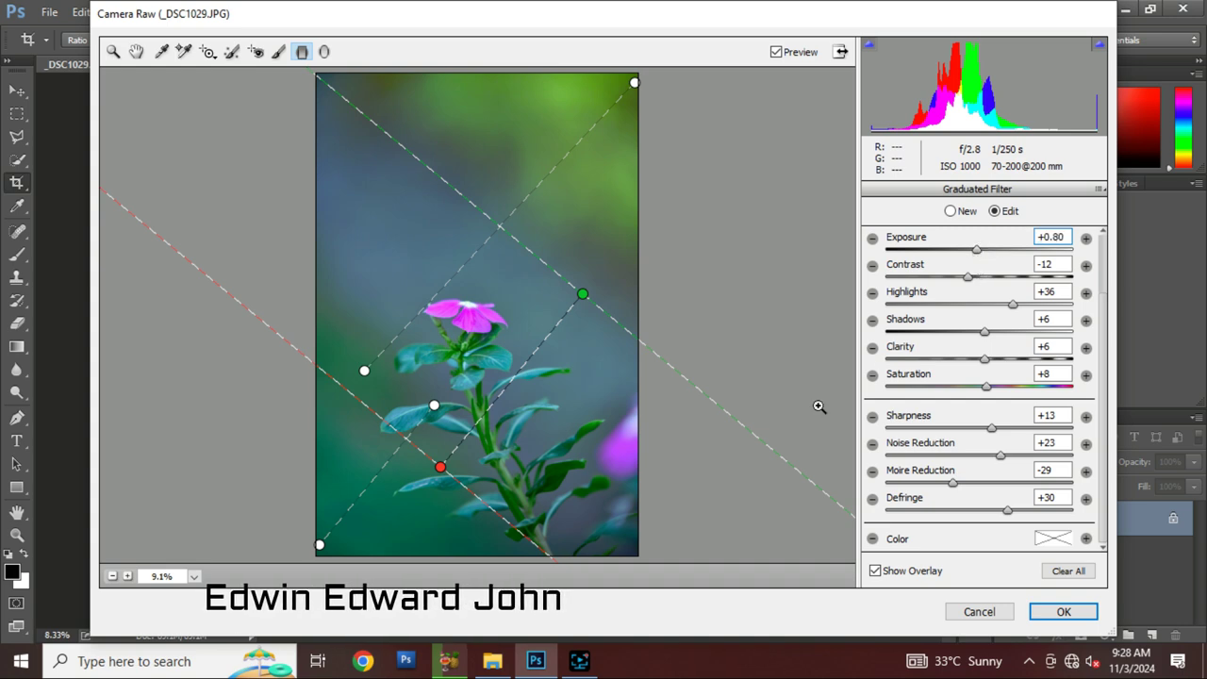
key("Return")
key("ctrl+z")
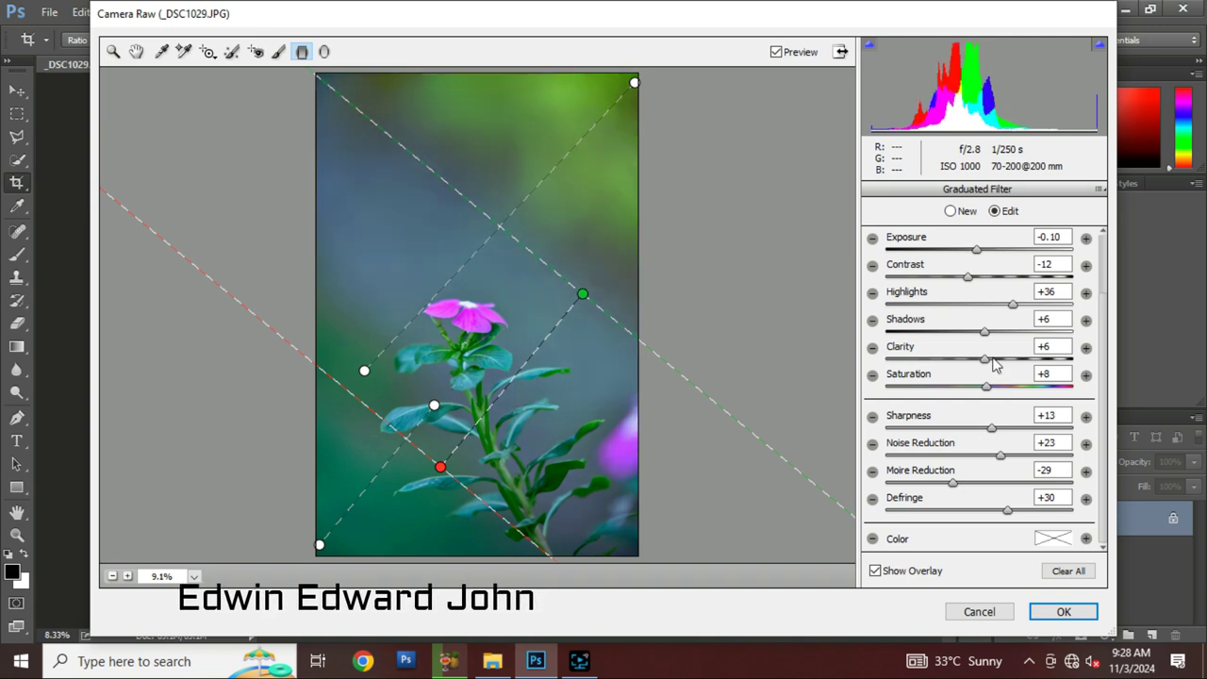
Set Highlights -10, Shadows -70, Clarity +10 and apply the Camera Raw edits.
mouse_move(1009, 309)
left_mouse_down()
mouse_move(968, 312)
mouse_move(986, 276)
left_mouse_up()
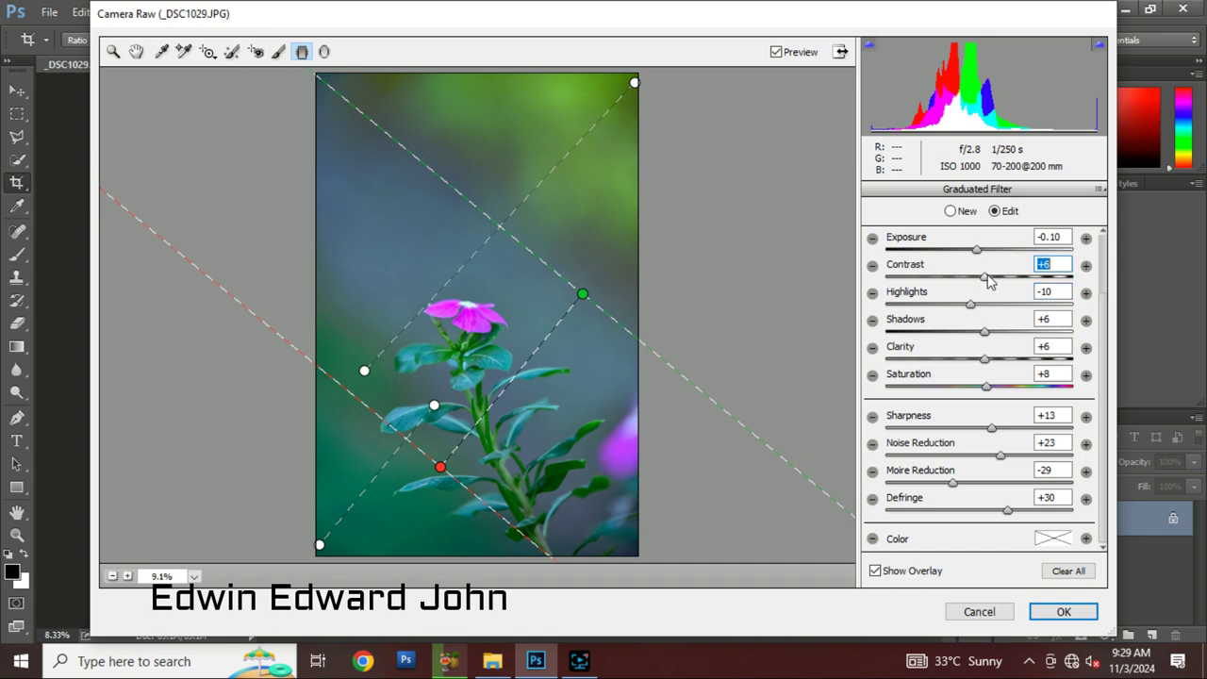
left_click_drag(984, 335, 913, 339)
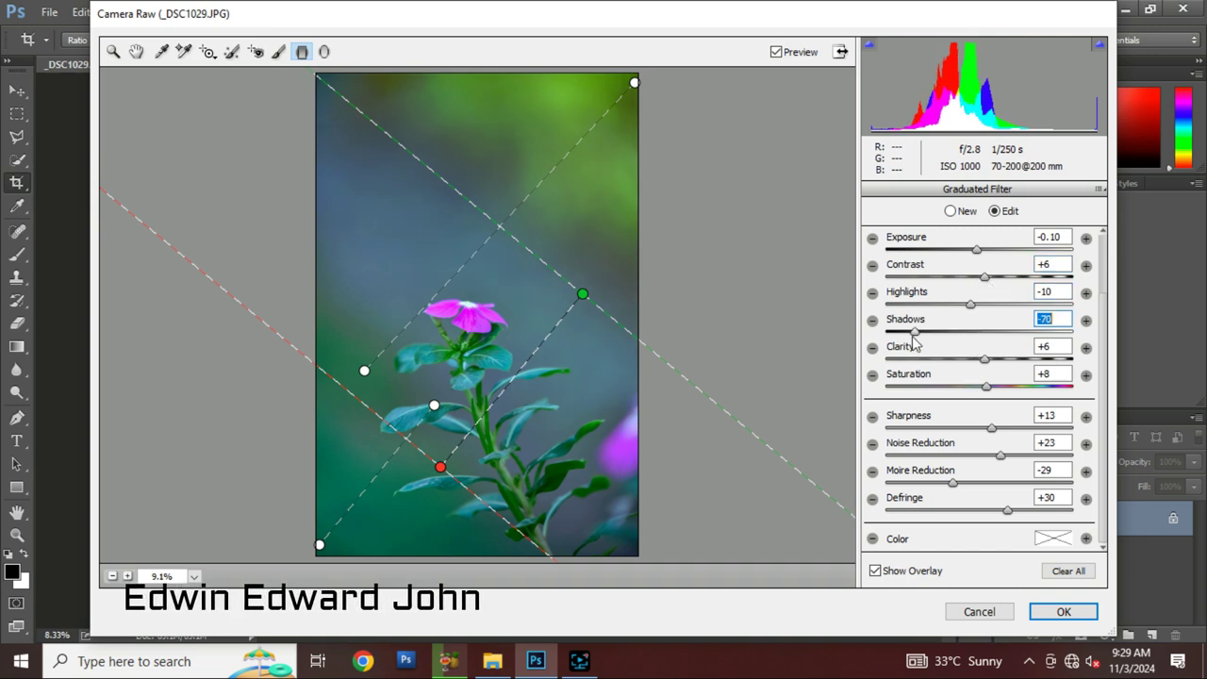
mouse_move(985, 359)
left_mouse_down()
mouse_move(1025, 358)
mouse_move(947, 371)
mouse_move(1026, 366)
mouse_move(990, 362)
left_mouse_up()
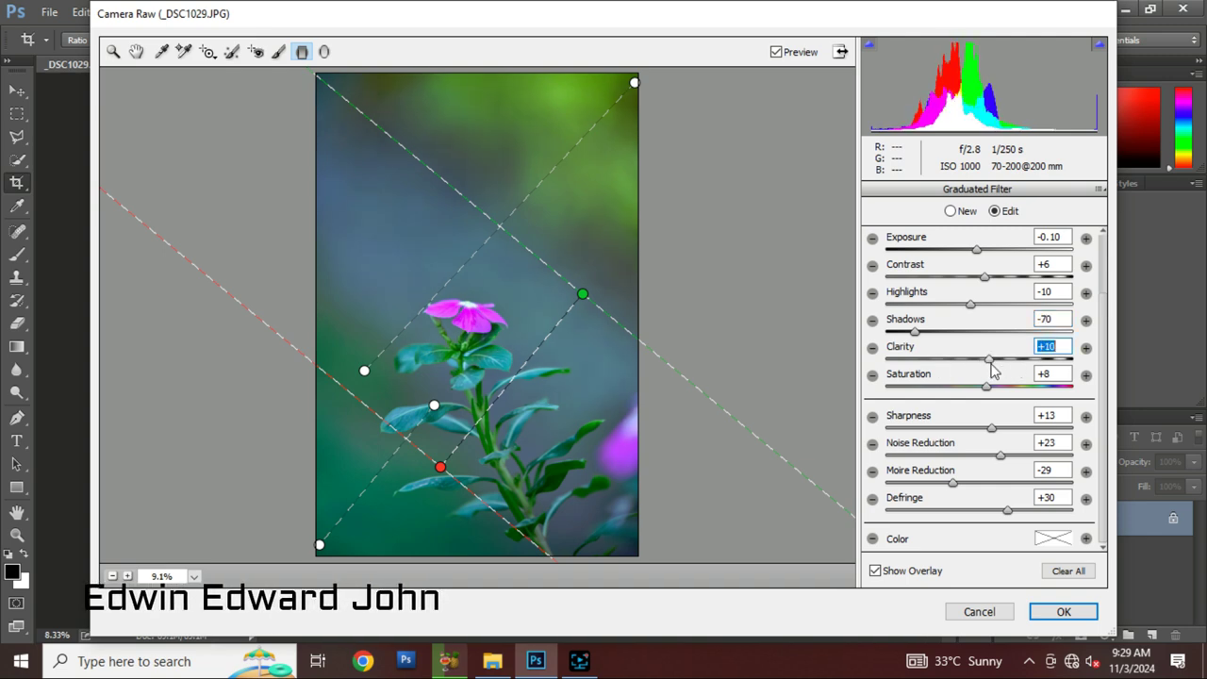
left_click(1061, 611)
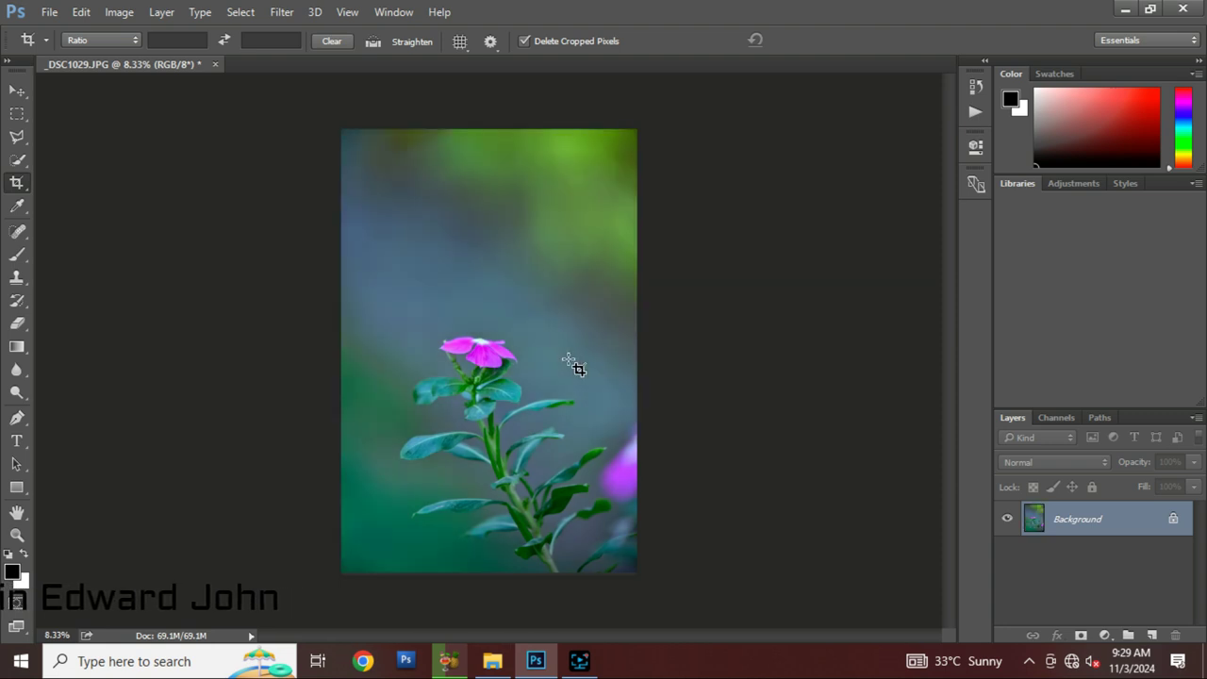
Save the graded photo as a JPEG copy at maximum quality 12.
key("ctrl+shift+s")
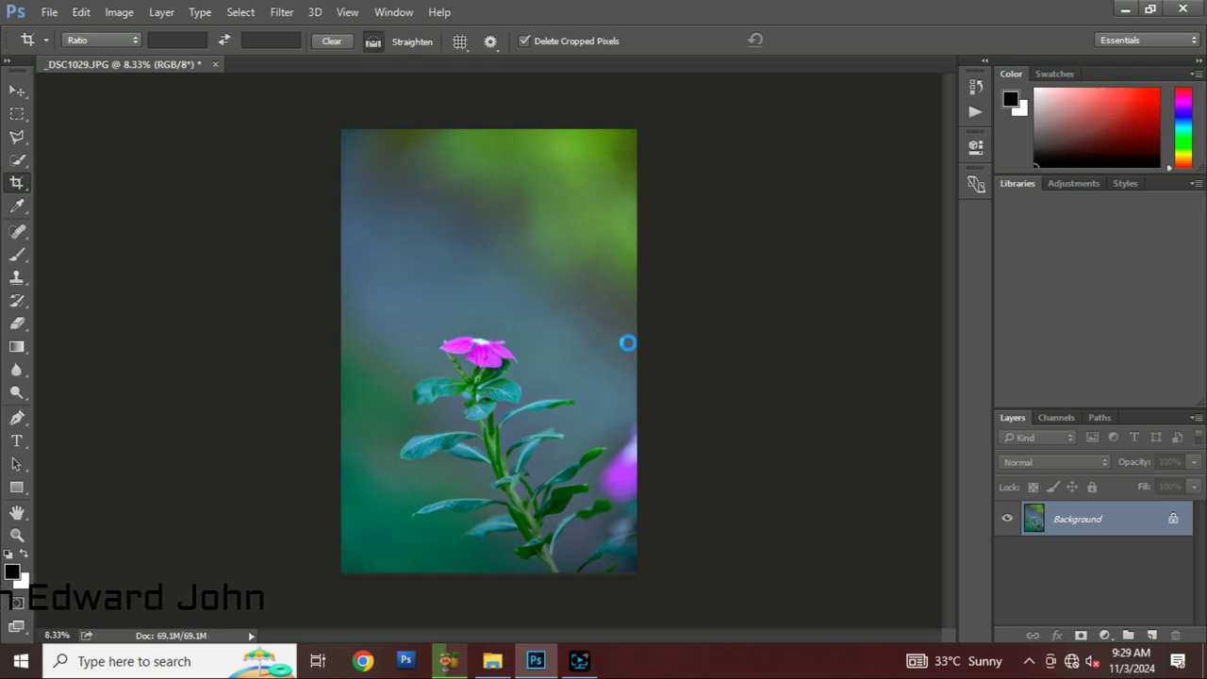
left_click(467, 509)
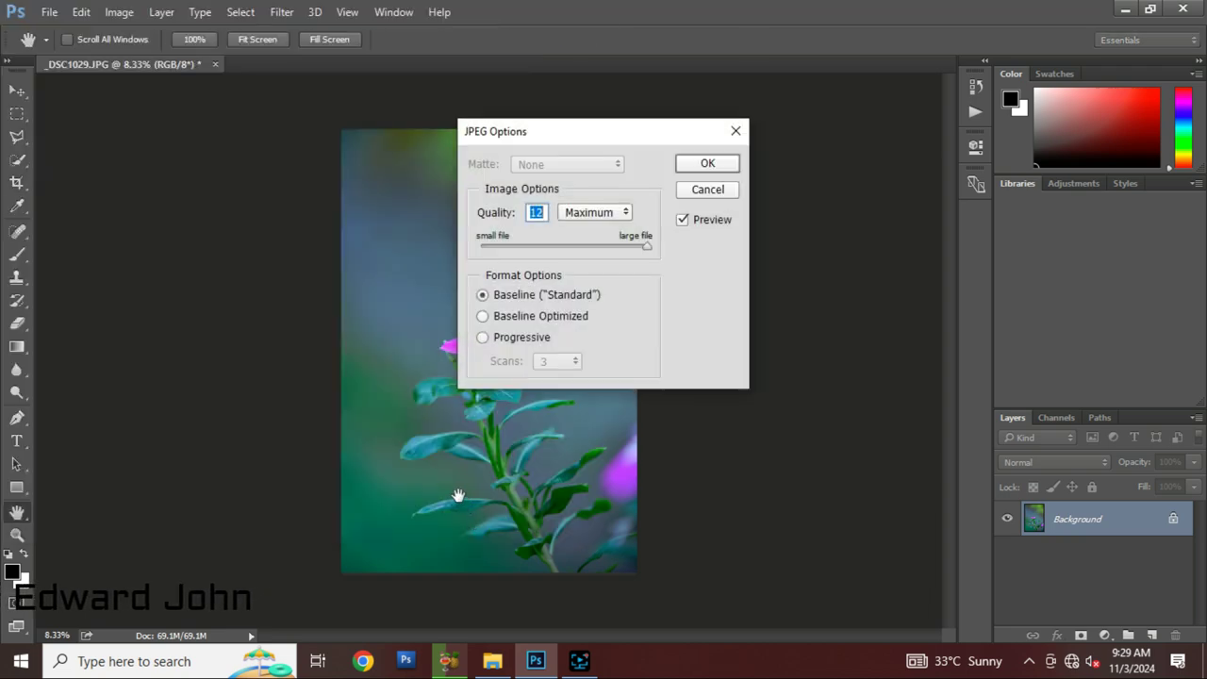
left_click(721, 165)
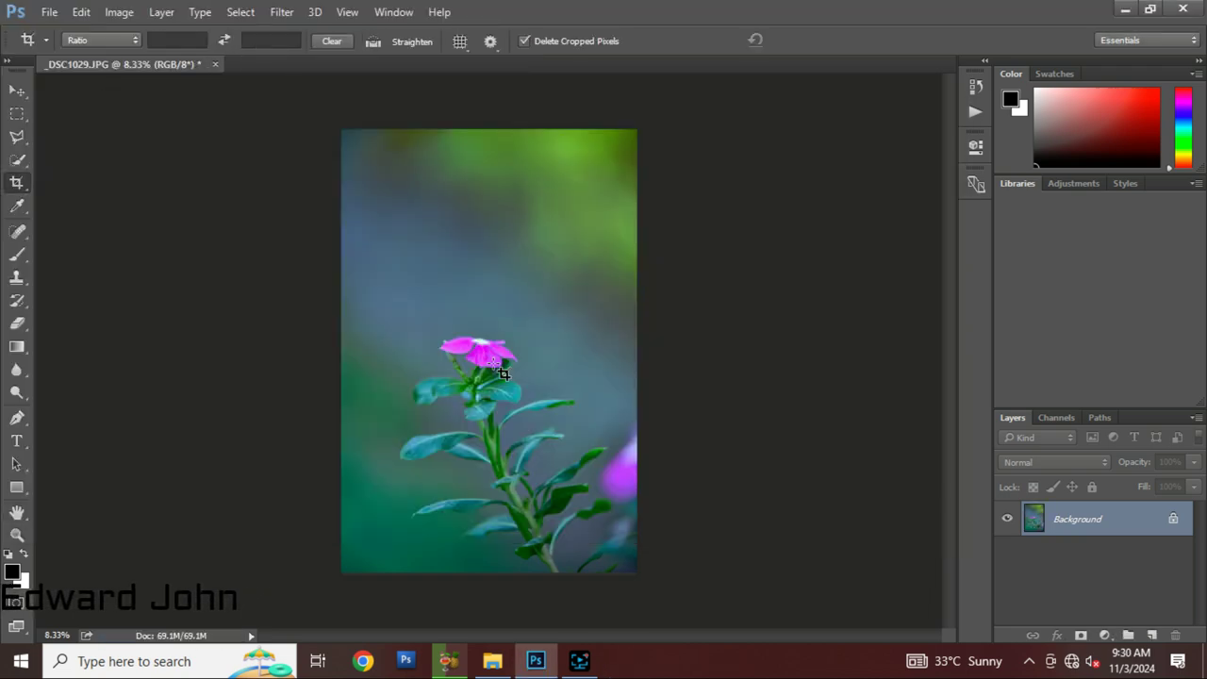
Close the original without saving and open _DSC1029 copy.
key("ctrl+q")
left_click(626, 266)
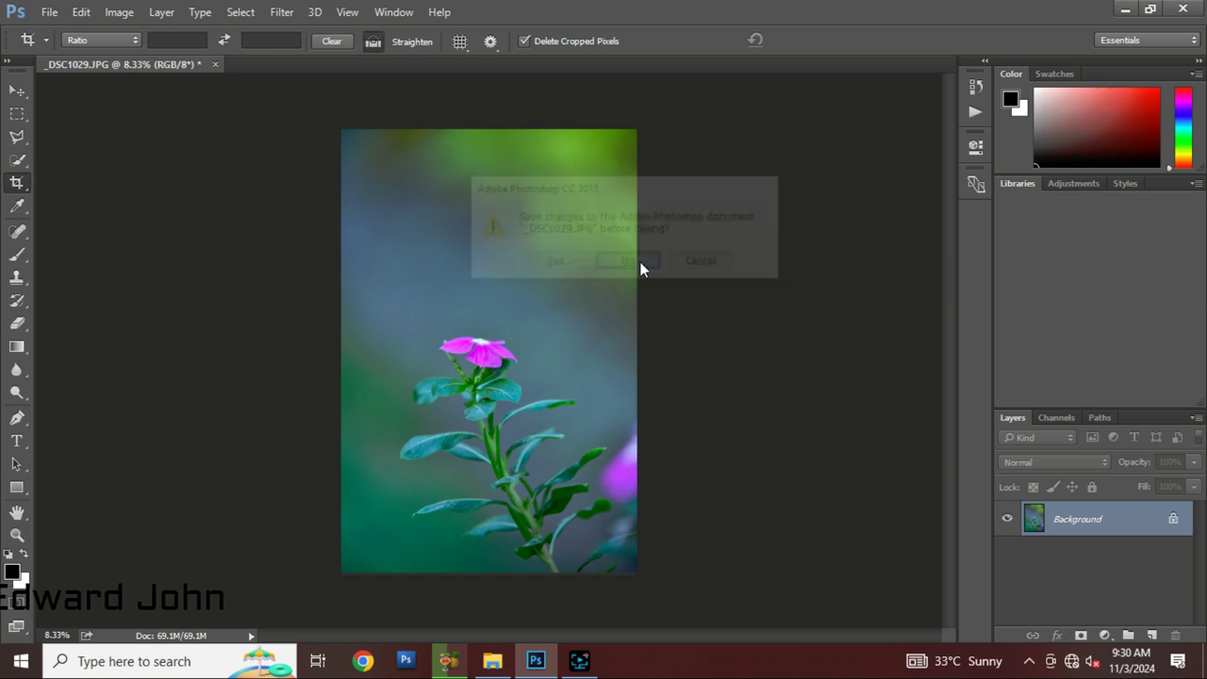
scroll(425, 472, "up", 5)
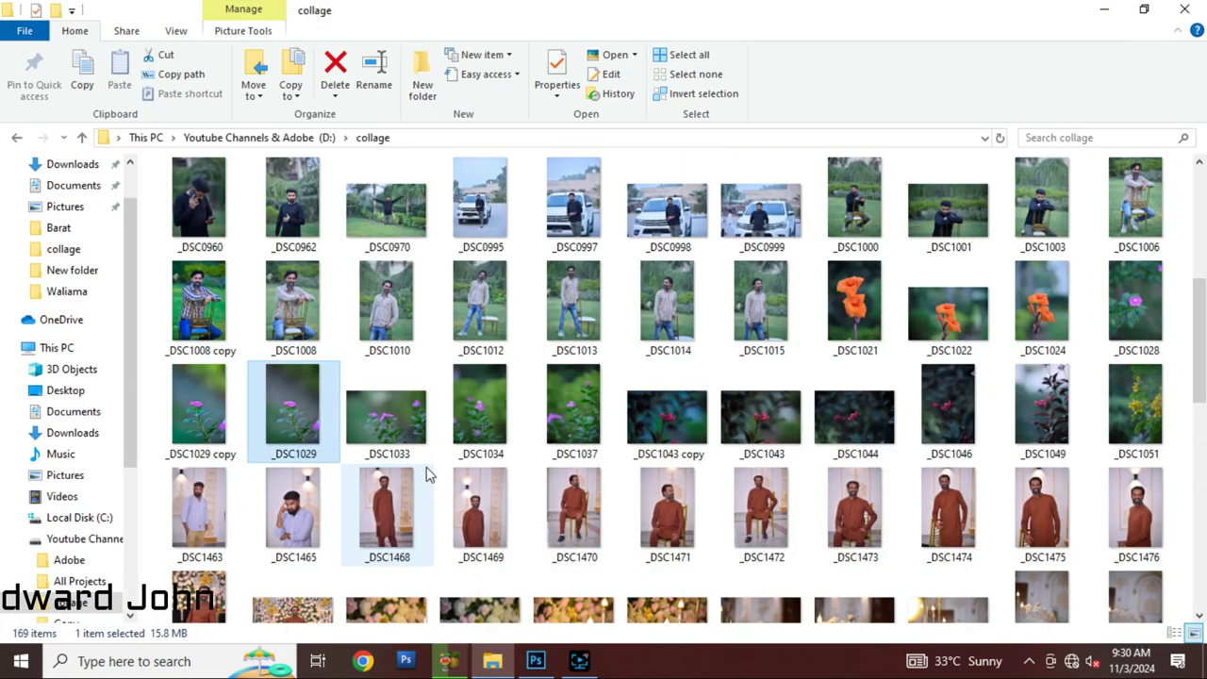
double_click(226, 420)
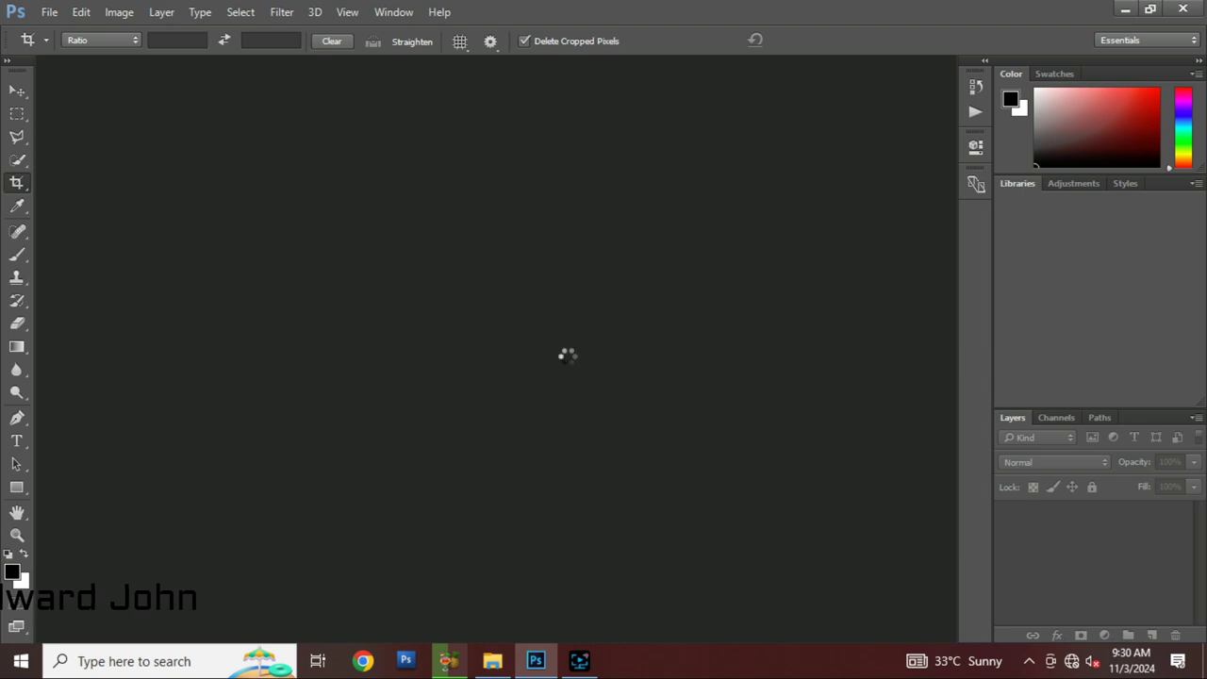
Crop tighter around the flower and zoom in on the right-edge purple petal.
left_click_drag(635, 132, 613, 166)
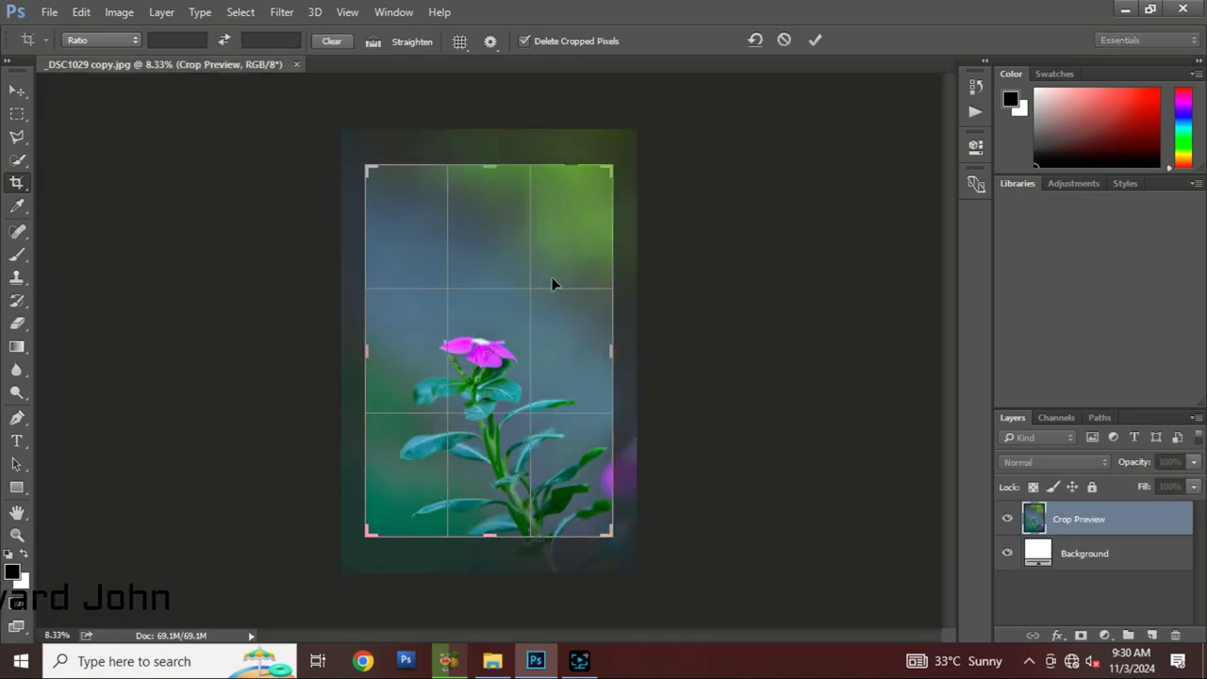
key("Return")
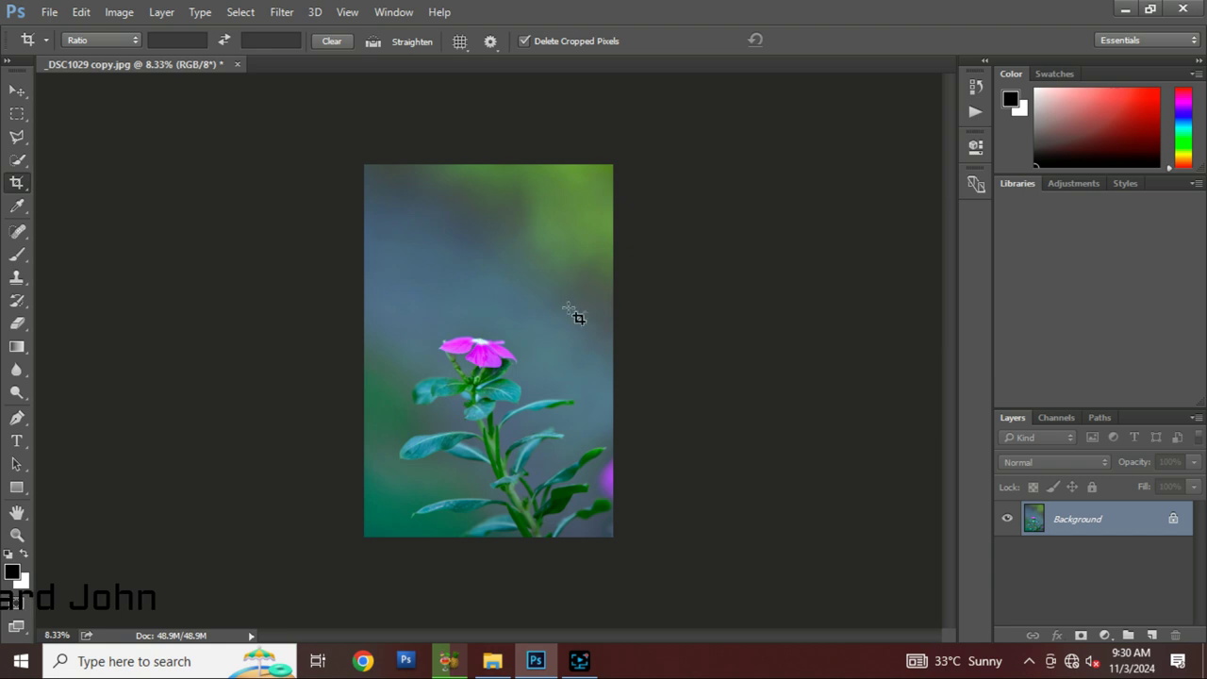
key("z")
mouse_move(602, 476)
left_mouse_down()
mouse_move(678, 491)
mouse_move(535, 319)
left_mouse_up()
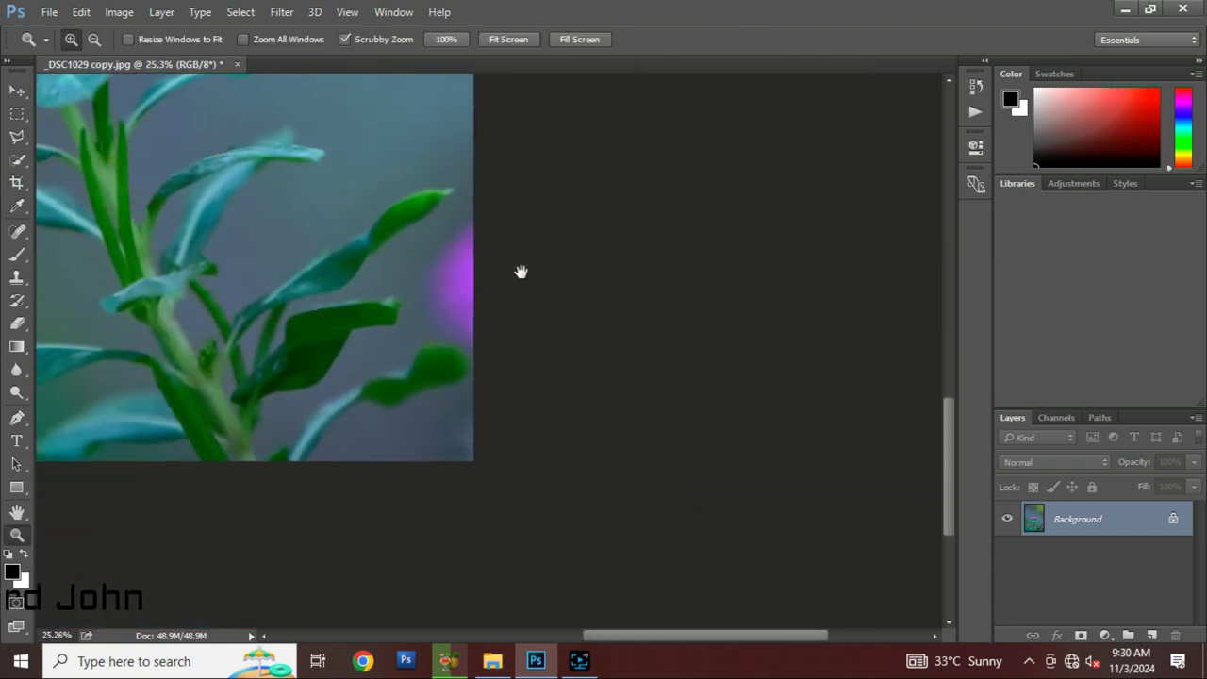
Heal away the purple petal with a 300-size Spot Healing Brush, then fit the view.
key("j")
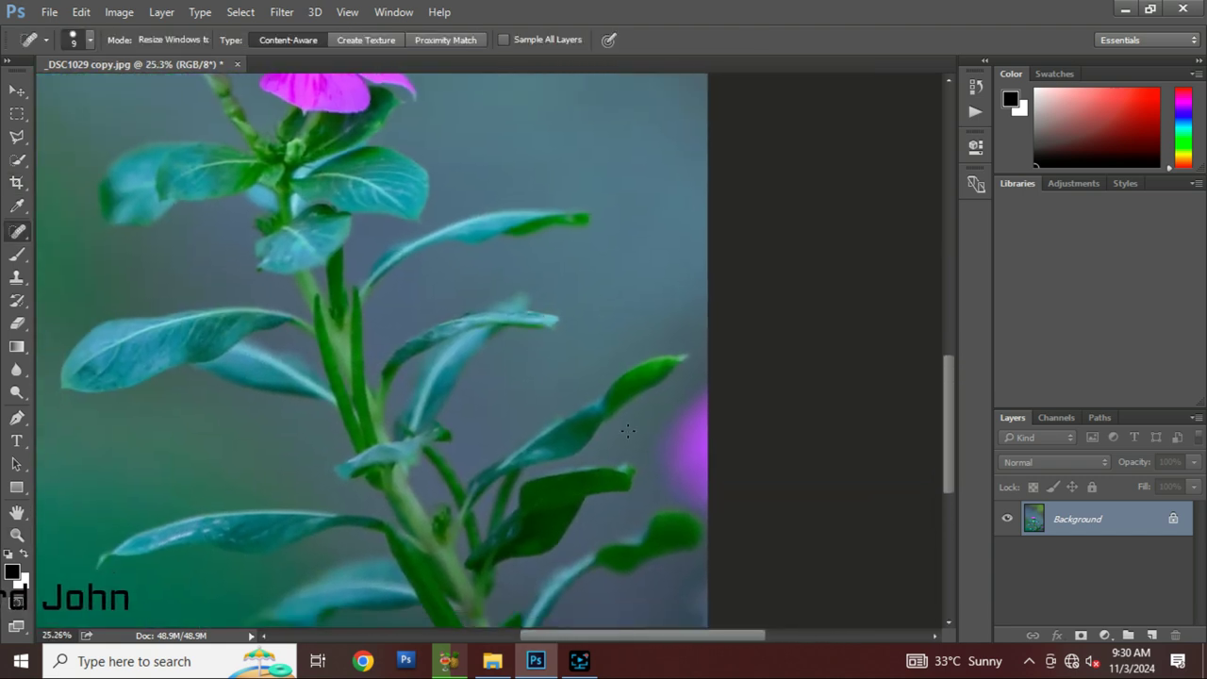
key("bracketright")
key("bracketright")
key("bracketright")
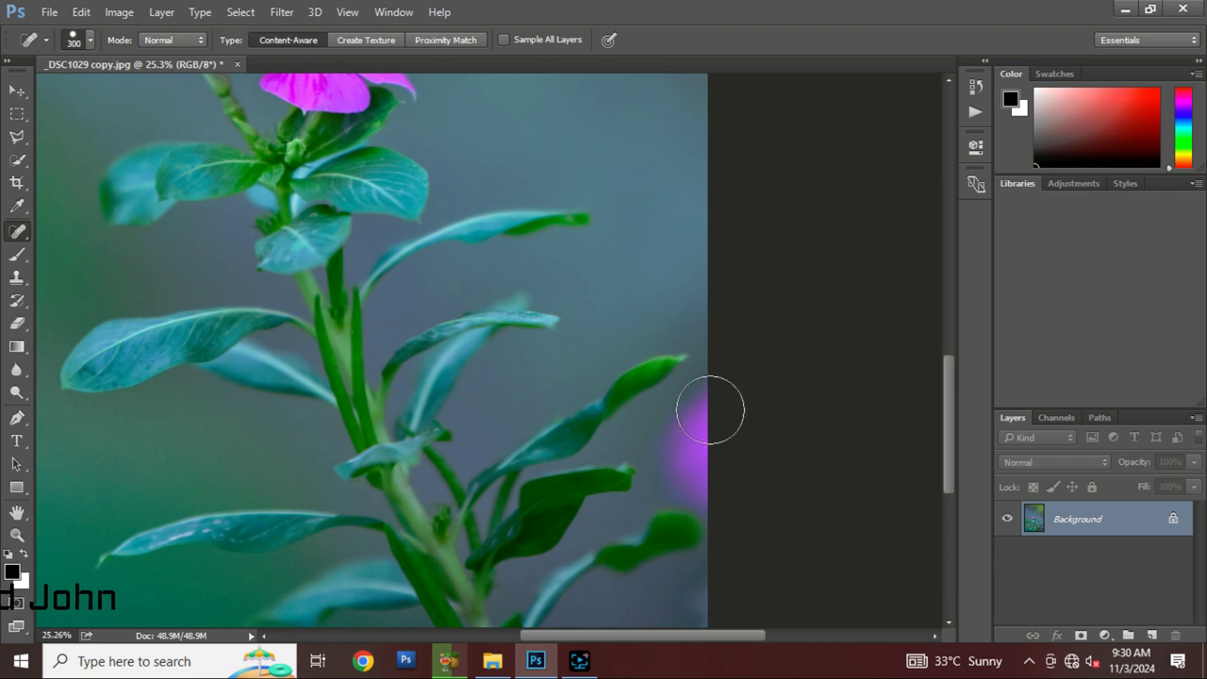
mouse_move(708, 409)
left_mouse_down()
mouse_move(727, 488)
mouse_move(685, 432)
left_mouse_up()
left_click(691, 460)
key("z")
key("ctrl+0")
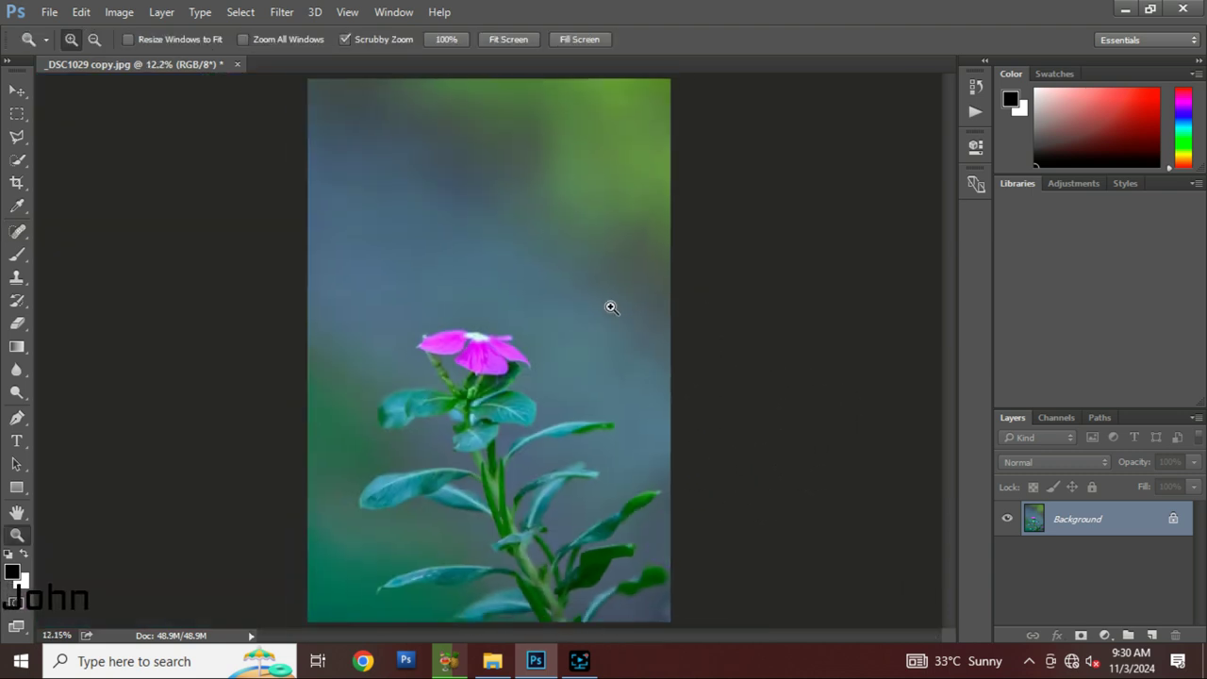
Save and close _DSC1029 copy.jpg.
key("ctrl+s")
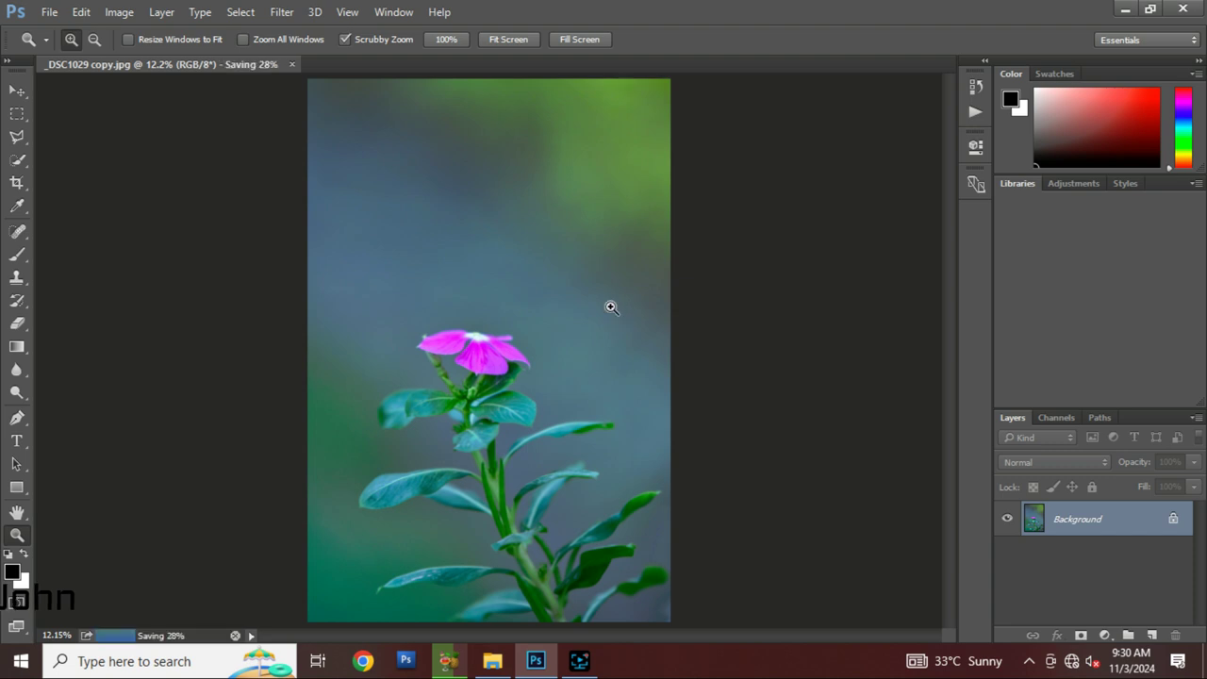
left_click_drag(611, 308, 529, 346)
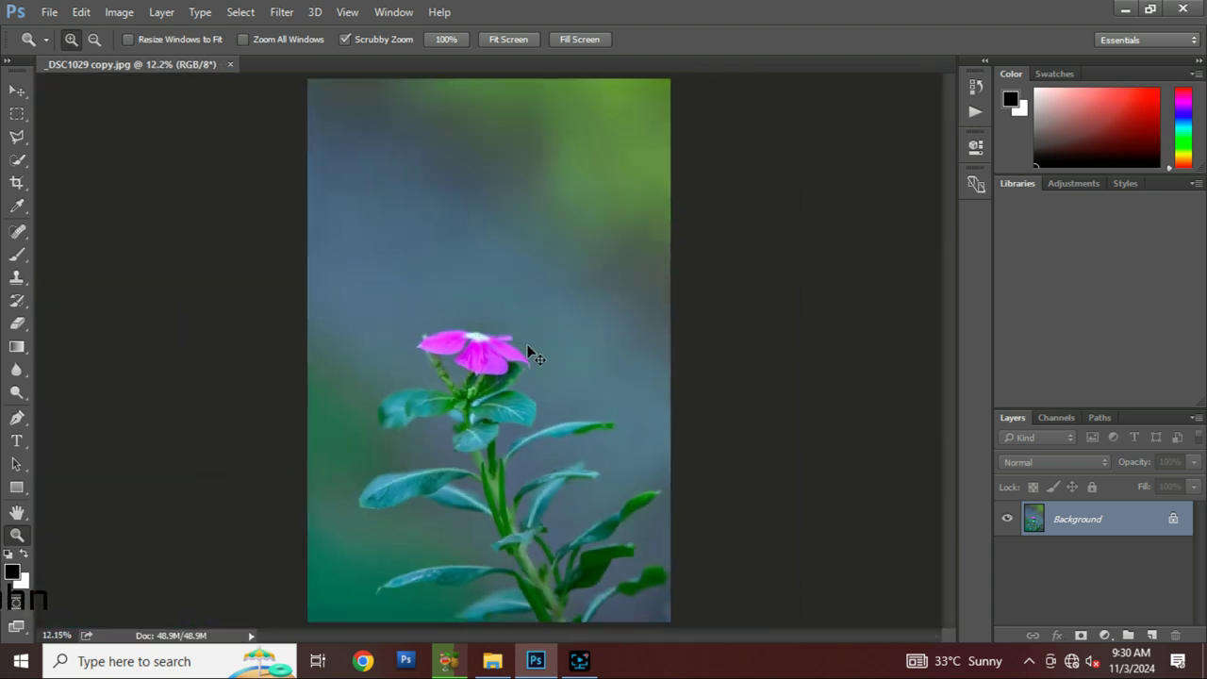
key("ctrl+w")
left_click(579, 660)
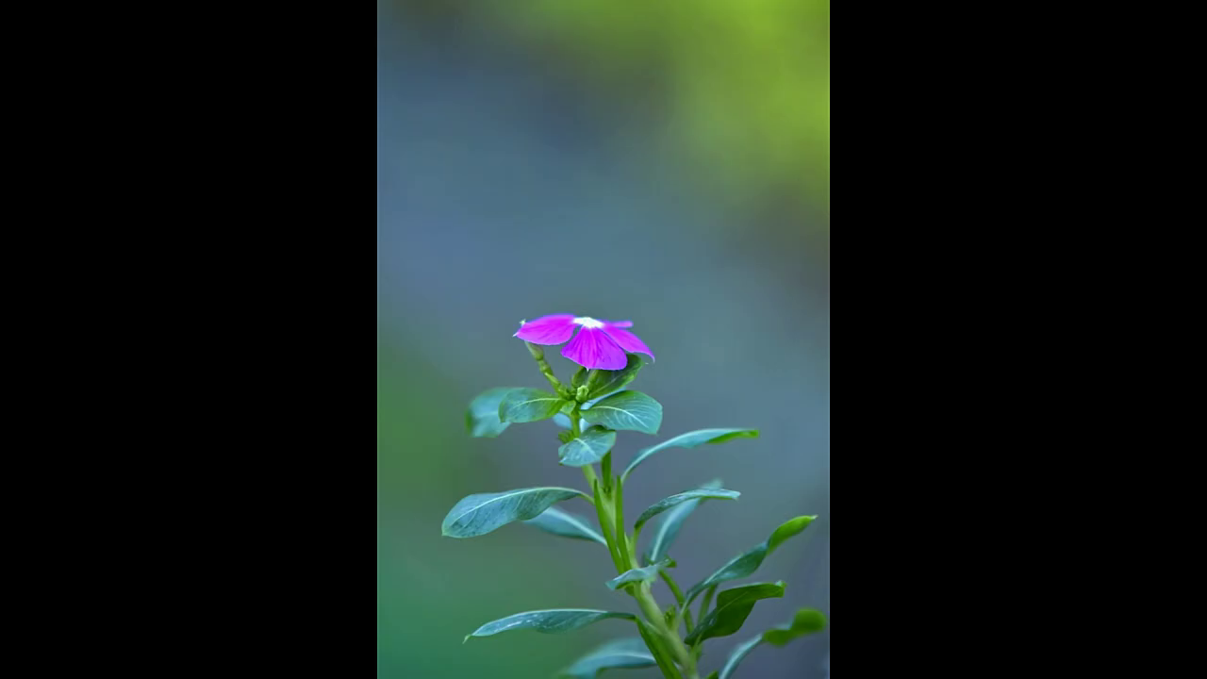